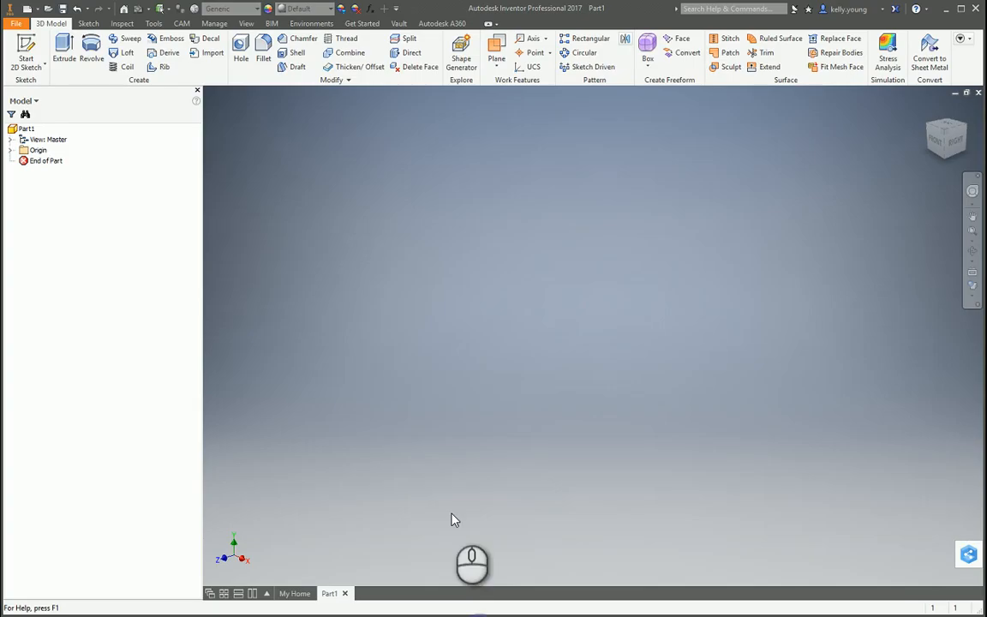
Start a 3D sketch and draw a 30 in line from the origin along the X axis
left_click(395, 319)
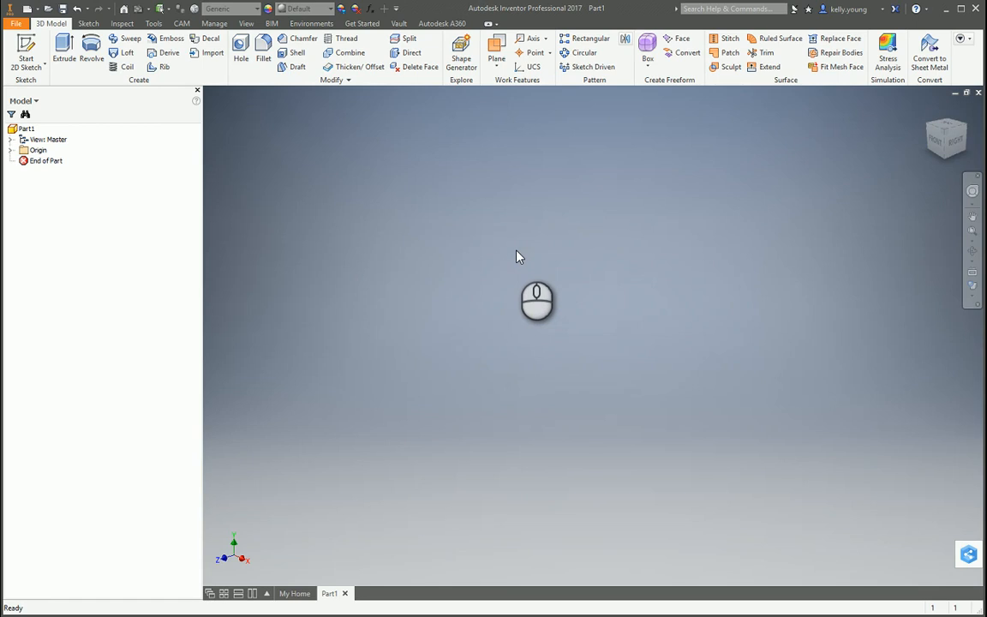
left_click(34, 65)
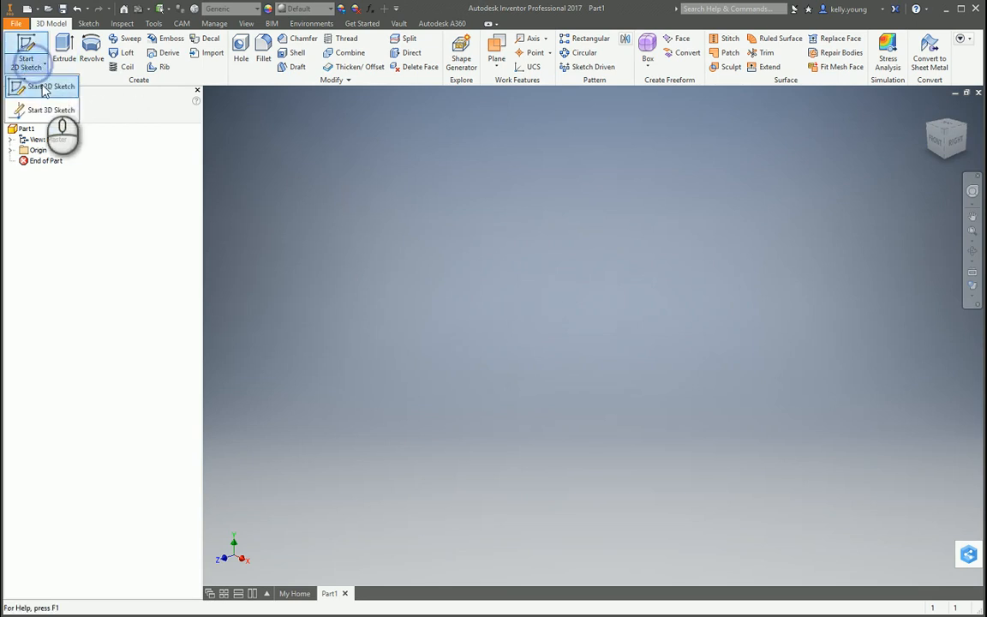
left_click(33, 108)
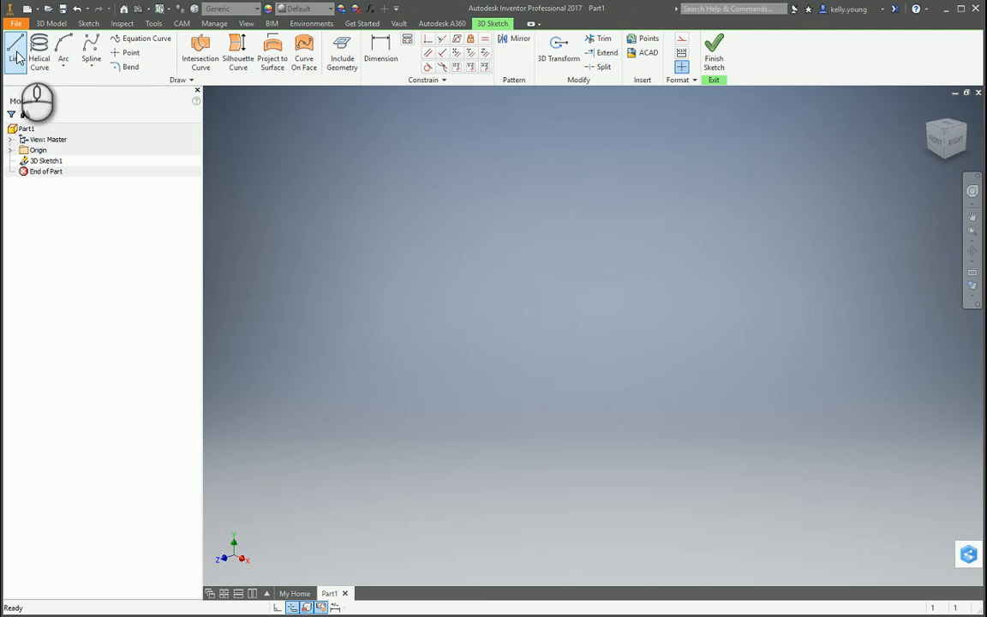
left_click(18, 57)
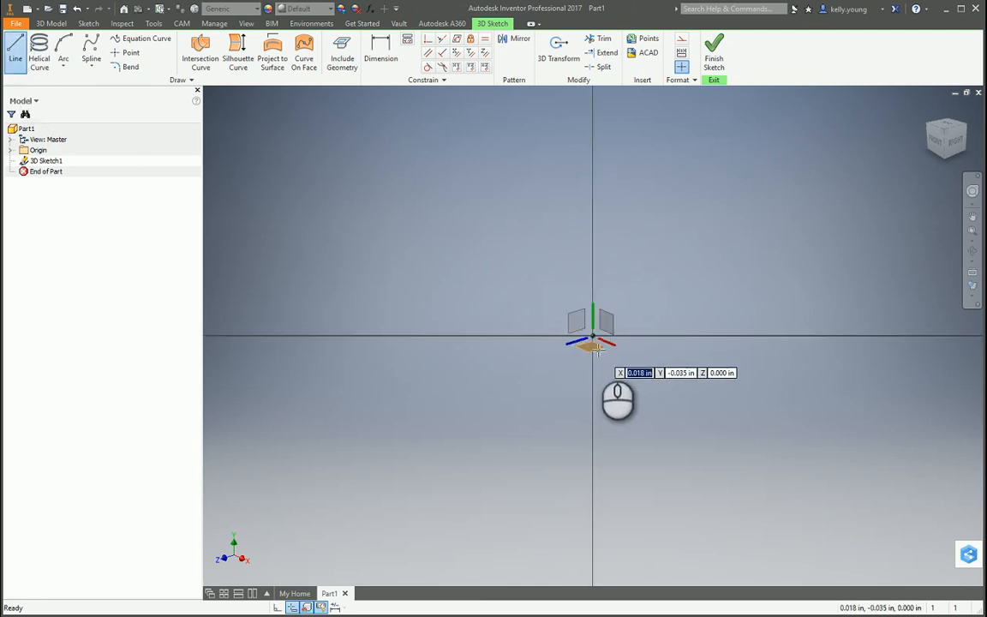
scroll(598, 350, "down", 2)
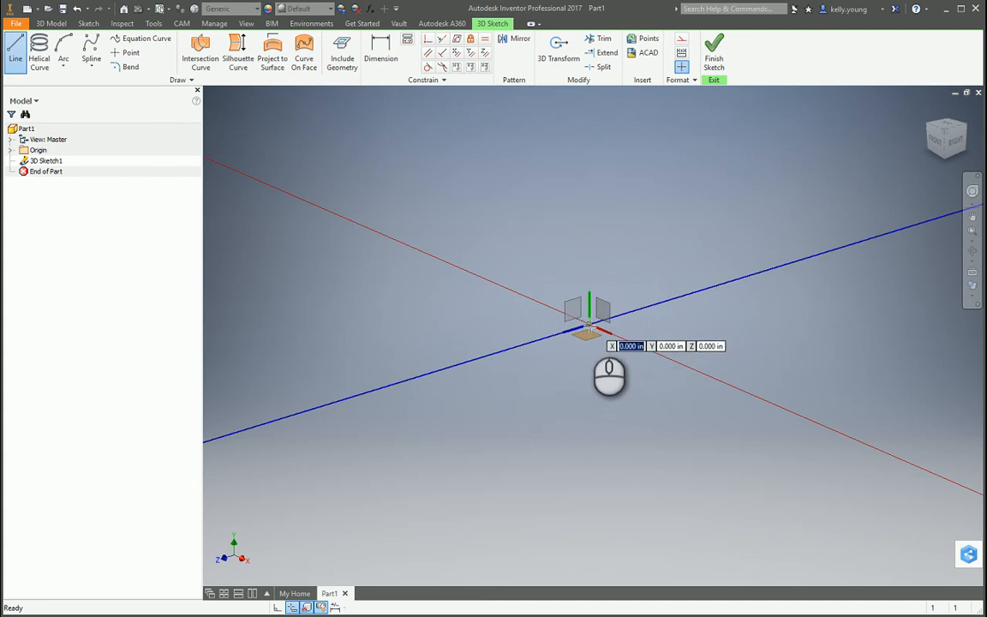
left_click(588, 326)
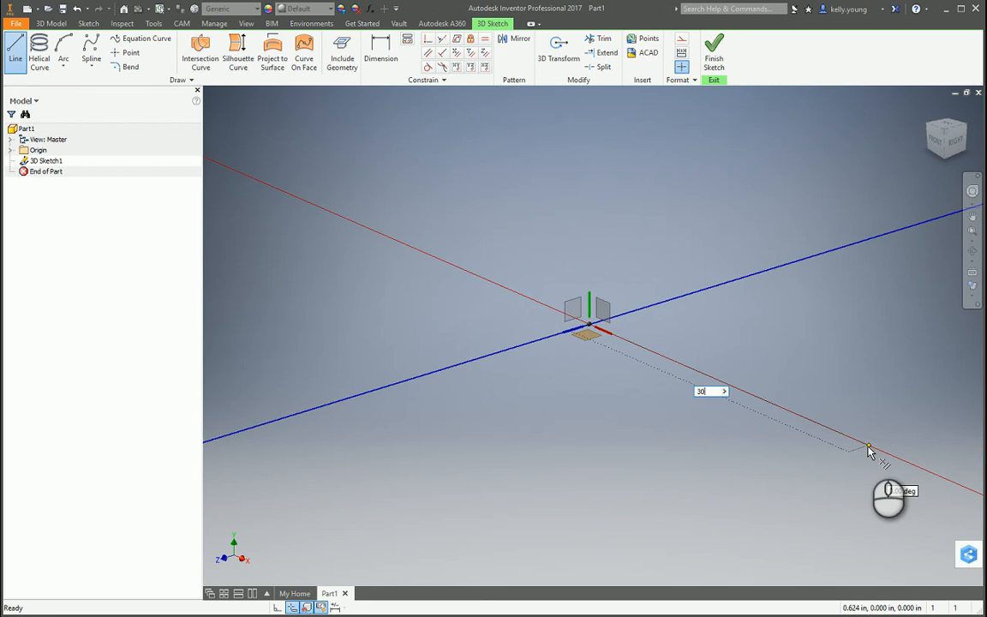
type("30")
key("Return")
Continue from the line's far end with a 12 in line up along Y and a 10 in line along negative Z
scroll(868, 450, "up", 8)
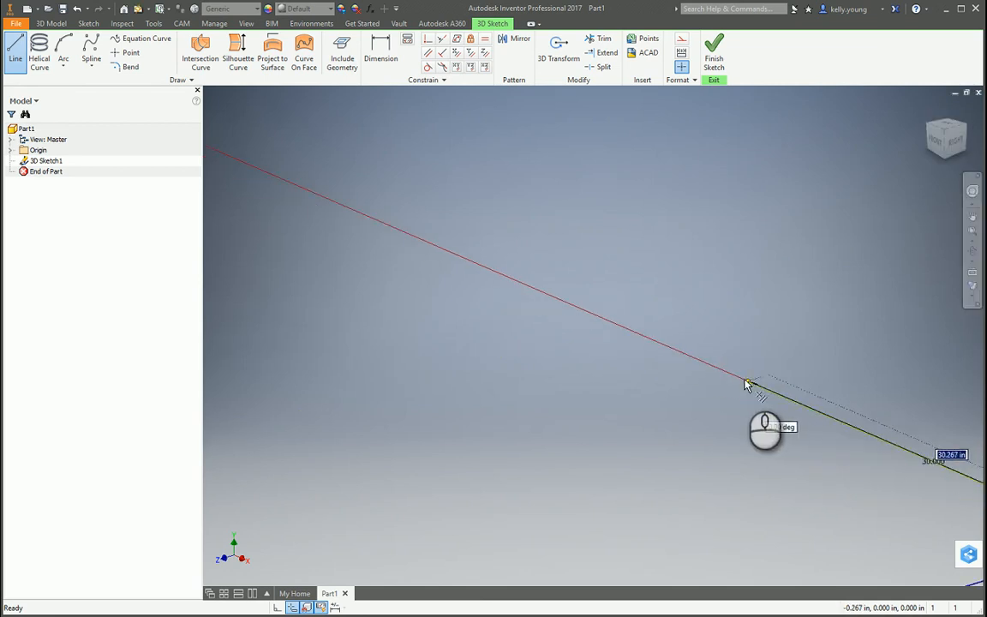
mouse_move(744, 379)
middle_mouse_down()
mouse_move(594, 397)
mouse_move(281, 386)
middle_mouse_up()
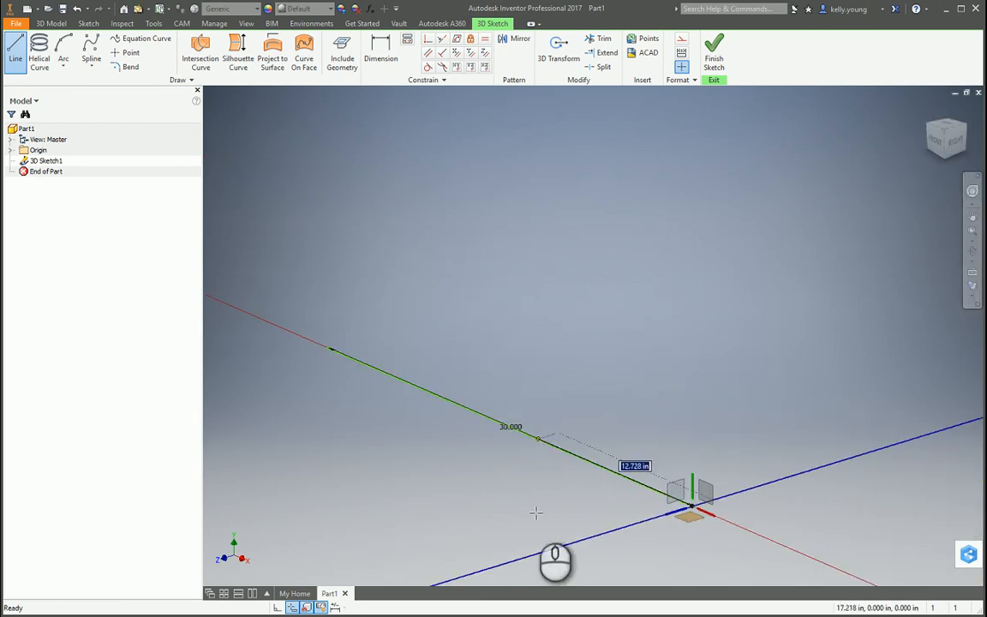
left_click(688, 501)
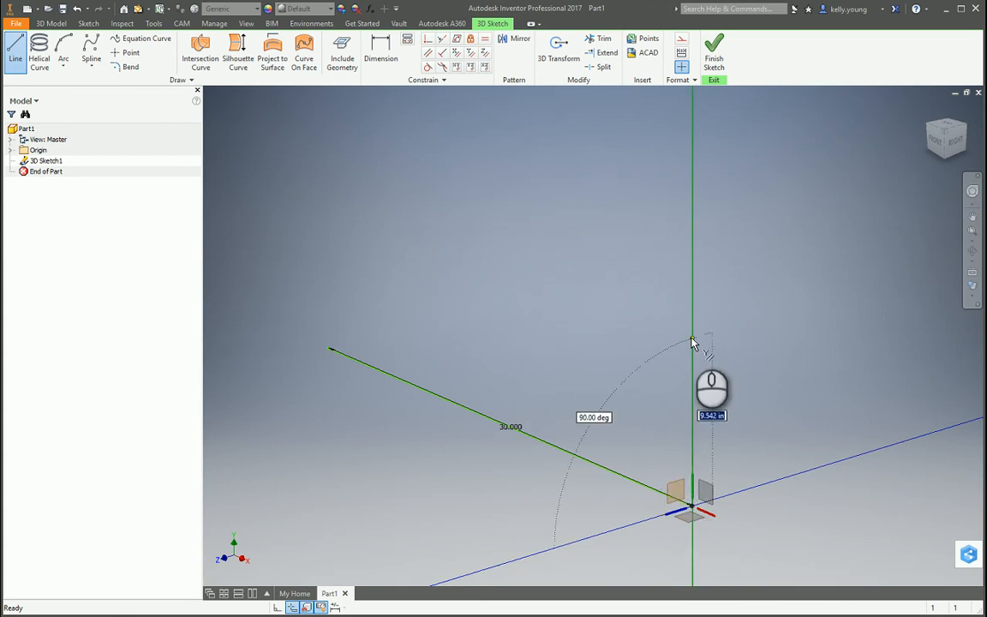
type("12")
key("Return")
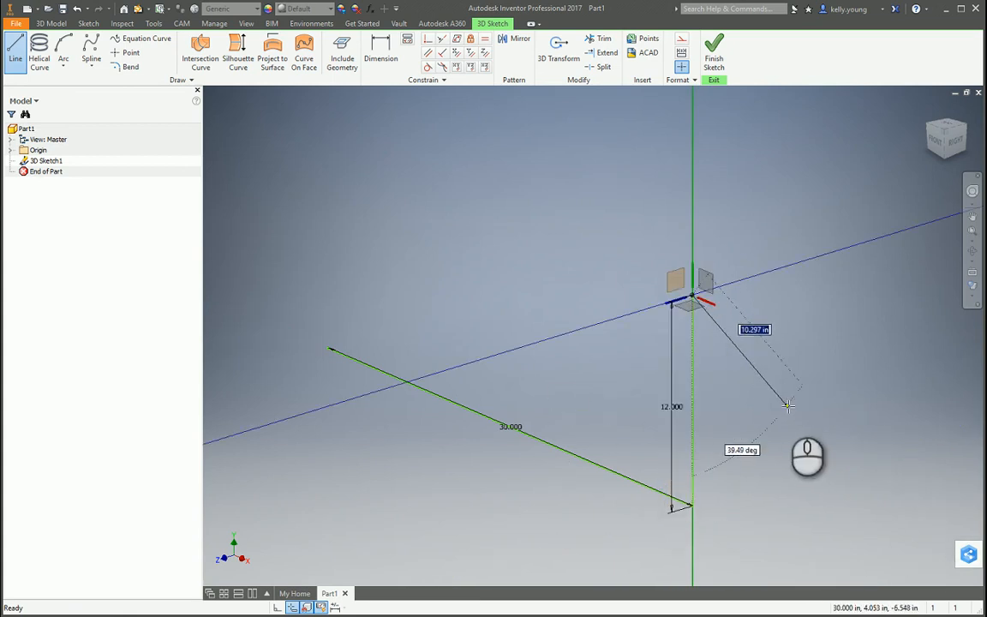
middle_click_drag(785, 392, 623, 493)
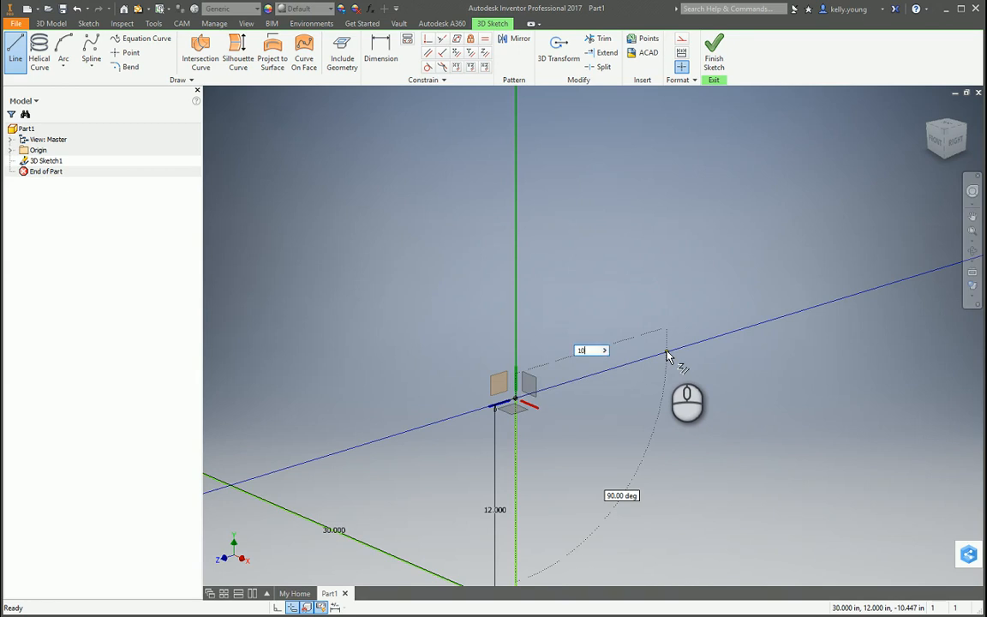
key("Return")
key("Escape")
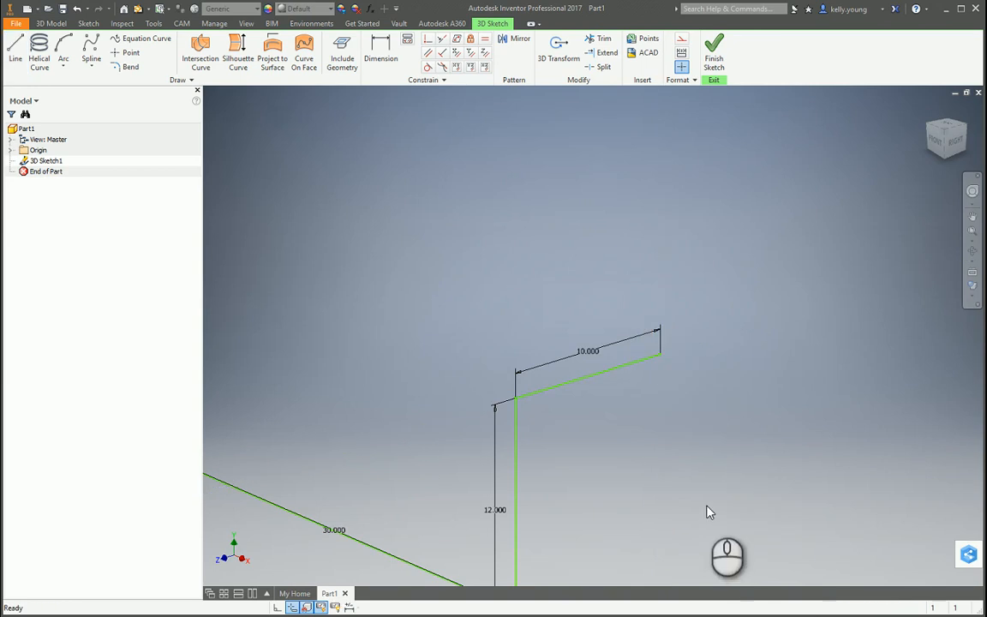
Draw a 4 in line along positive Z from the top of the 12 in line, opposite the 10 in line
middle_click_drag(696, 505, 763, 436)
middle_click_drag(634, 410, 745, 391)
key("l")
left_click(666, 339)
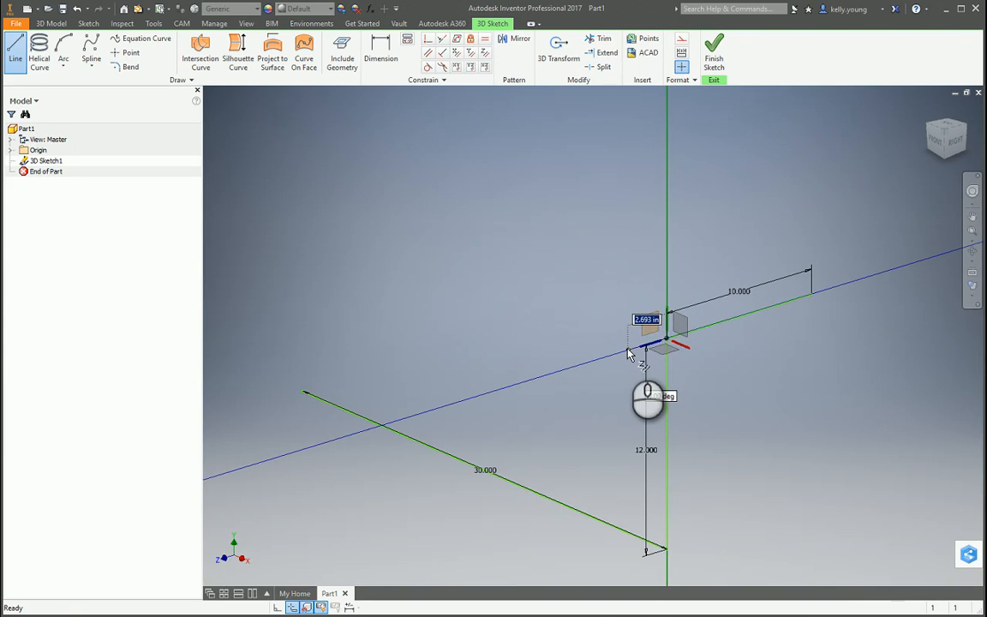
type("4")
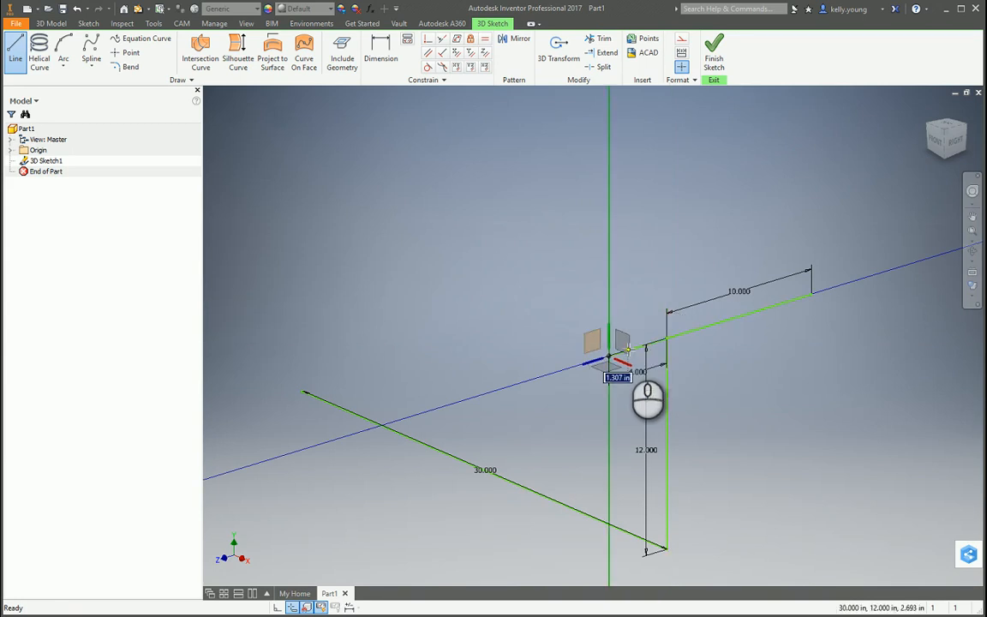
key("Return")
key("Escape")
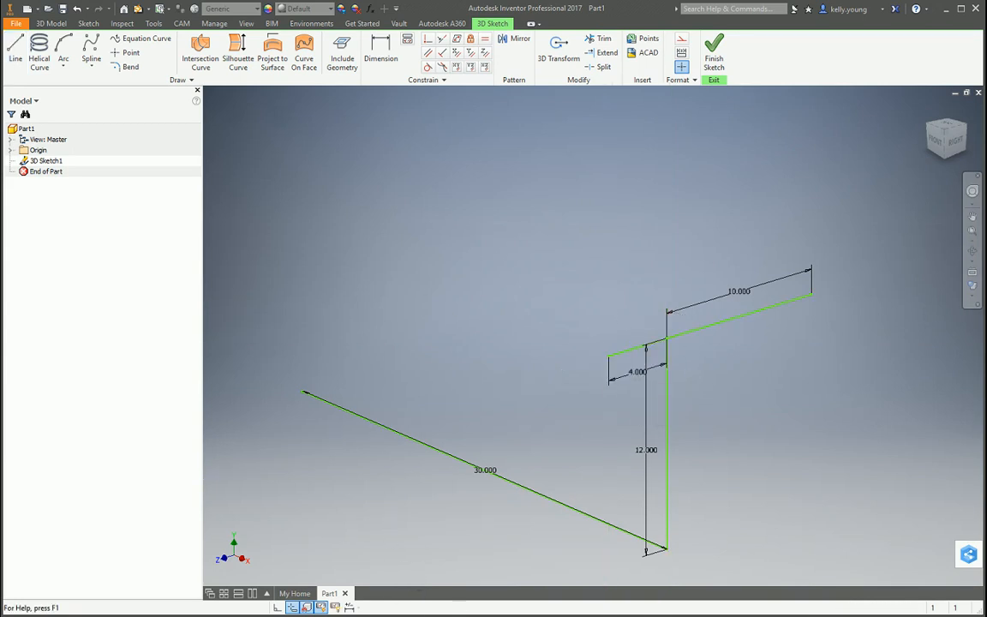
Check the chair photo in Photos and sketch three connected lines from the 12 in line's top, with the long seat line ending near X 6.4, Y 9.9
left_click(454, 614)
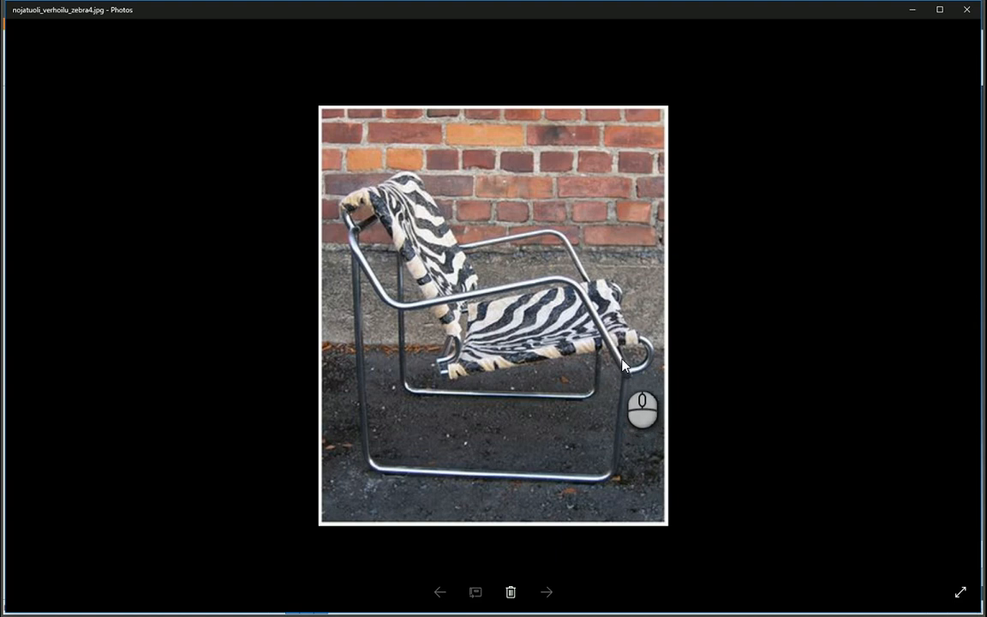
left_click(478, 614)
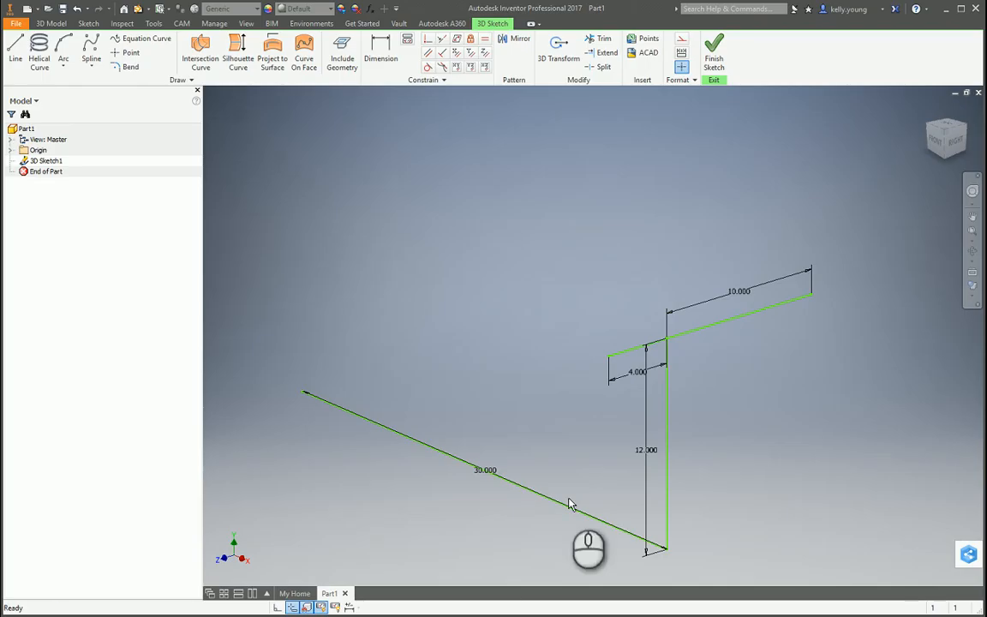
mouse_move(514, 353)
middle_mouse_down("shift")
mouse_move(550, 338)
mouse_move(560, 367)
mouse_move(544, 388)
mouse_move(467, 409)
middle_mouse_up("shift")
left_click(17, 51)
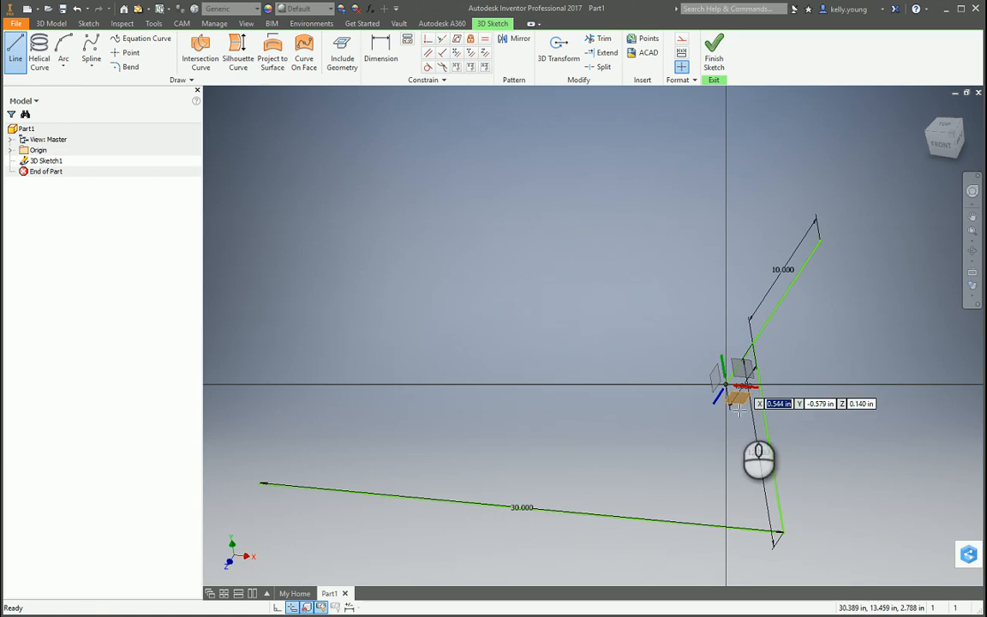
left_click(750, 349)
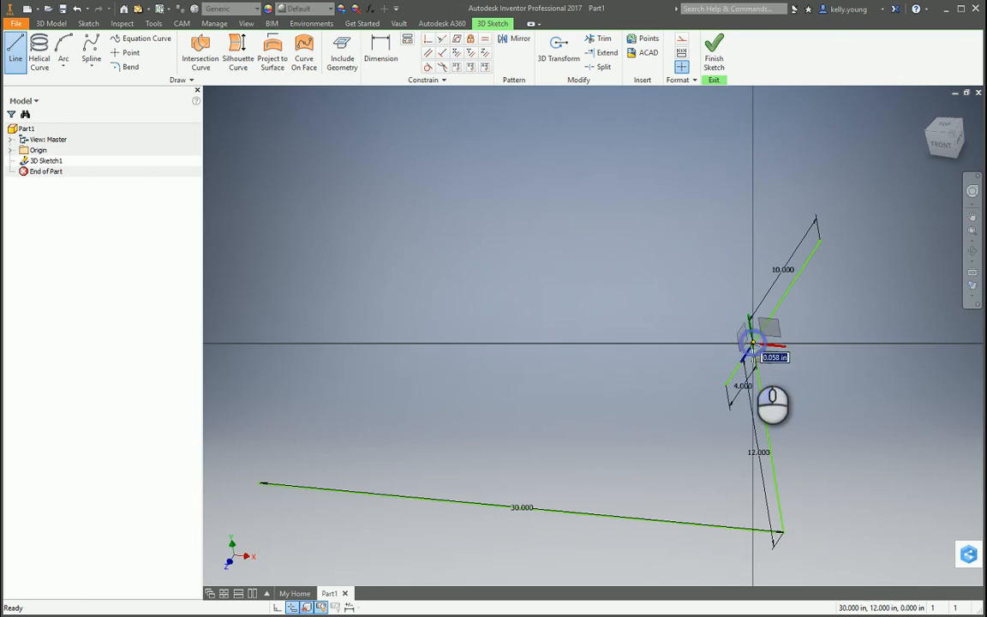
left_click(727, 386)
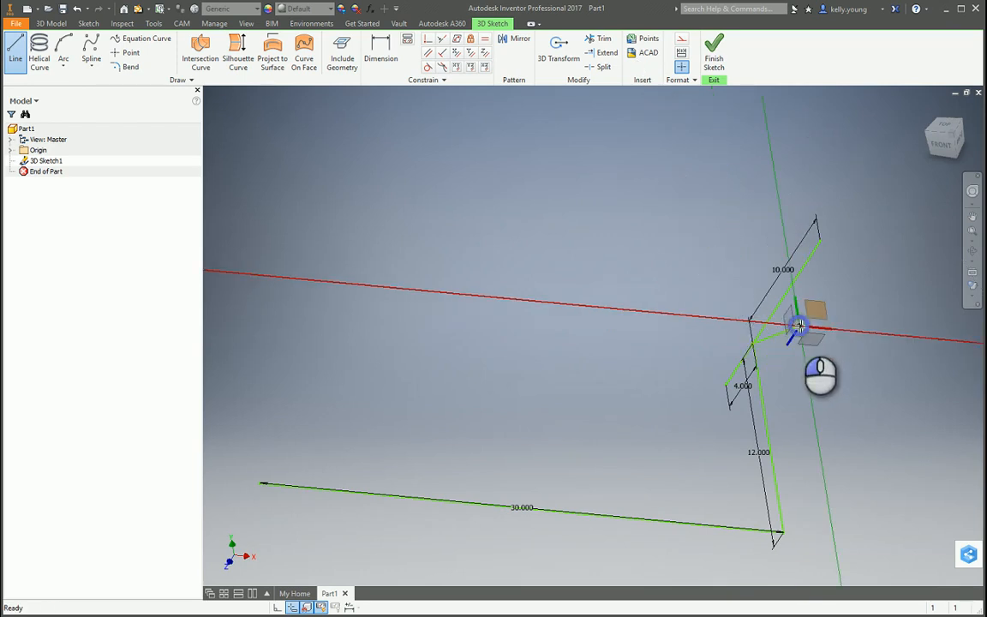
left_click(775, 269)
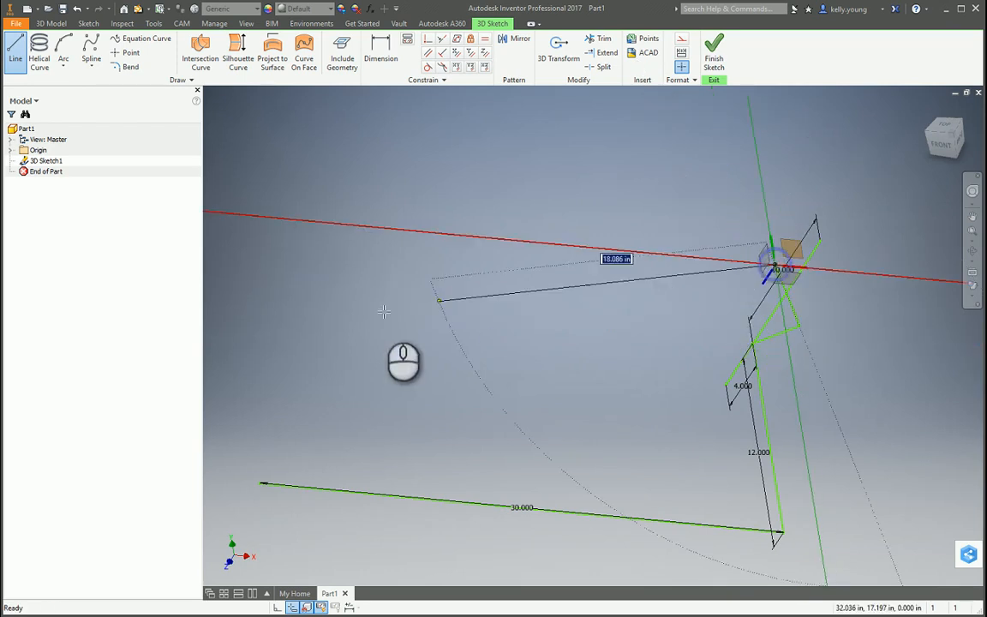
left_click(347, 336)
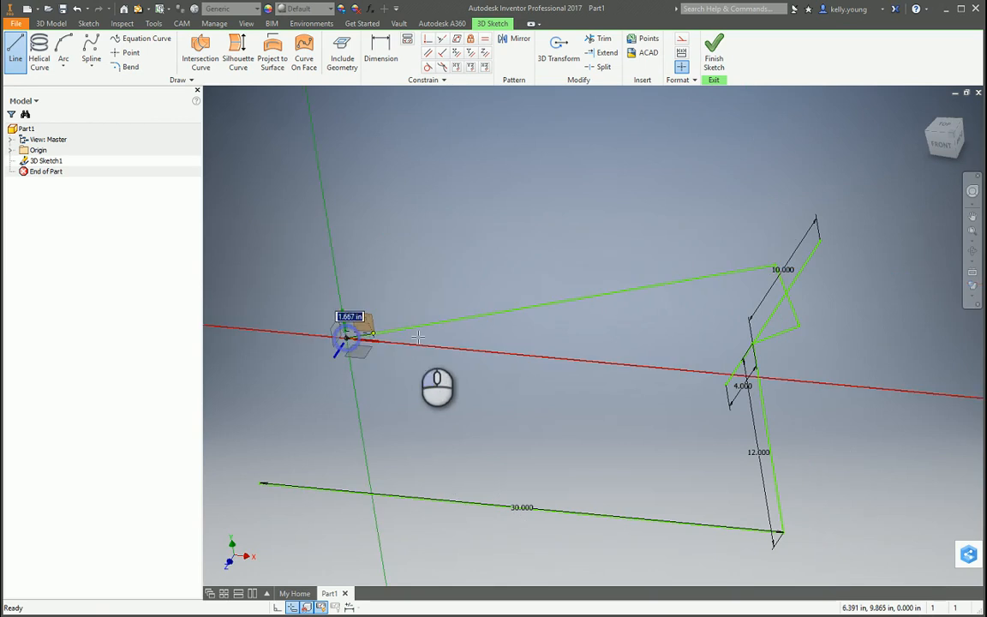
key("Escape")
Sketch the backrest profile from near X 6.4, Y 11.0 as a short line, a long line leaning back and a short top line
mouse_move(507, 314)
middle_mouse_down("shift")
mouse_move(581, 335)
mouse_move(452, 337)
mouse_move(495, 356)
mouse_move(582, 326)
mouse_move(660, 324)
middle_mouse_up("shift")
left_click(955, 141)
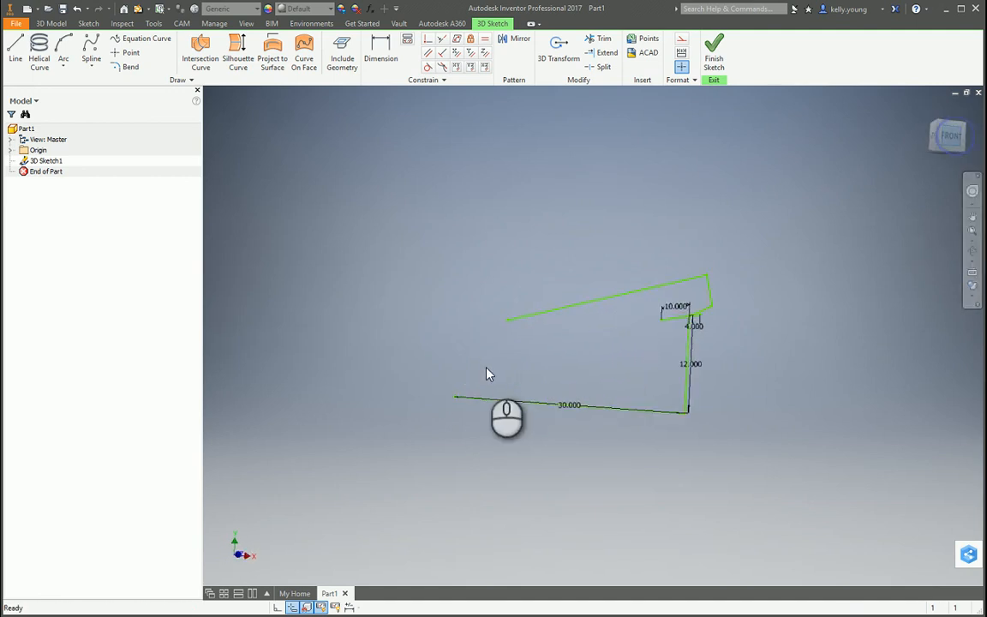
left_click(483, 288)
key("l")
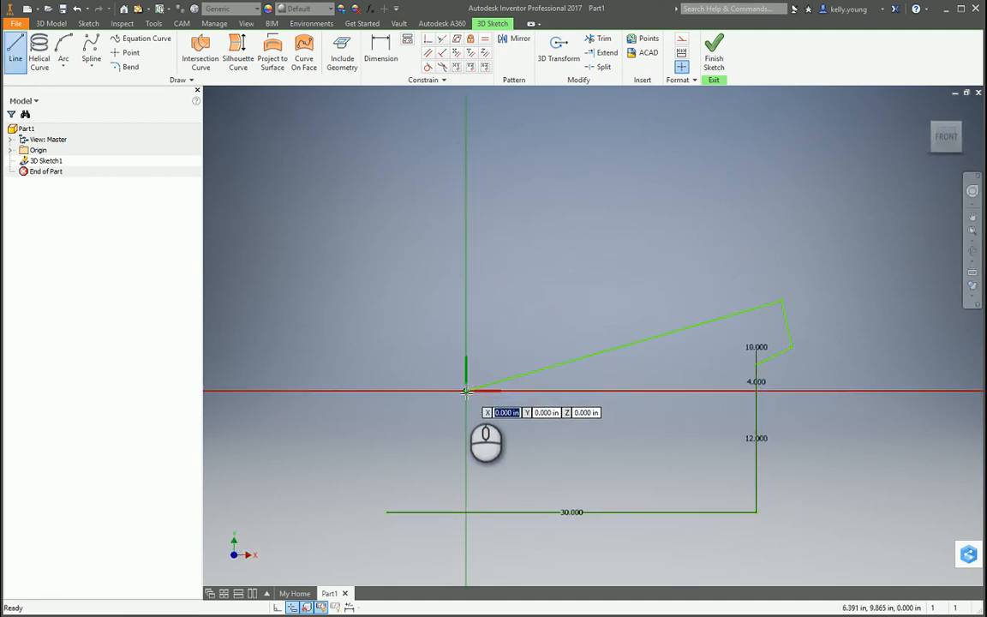
left_click(466, 376)
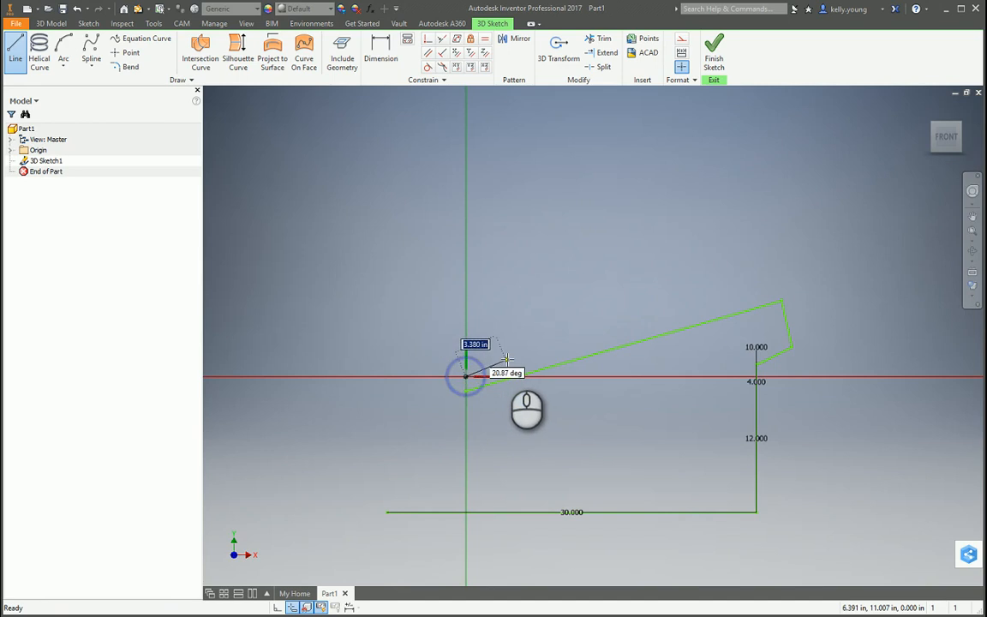
left_click(508, 362)
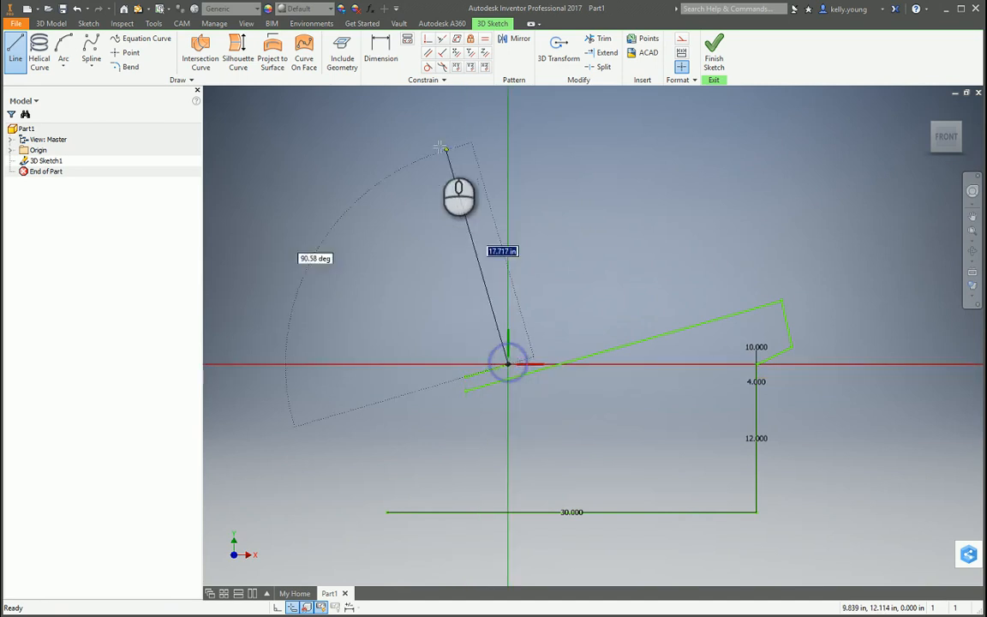
left_click(425, 128)
left_click(375, 137)
key("Escape")
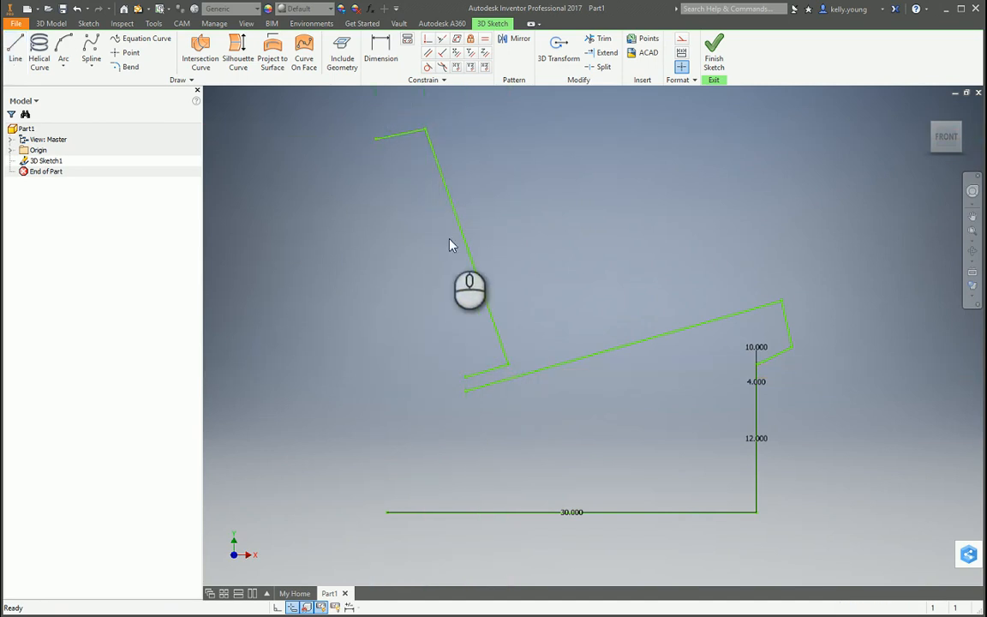
Constrain the short top and bottom lines of the backrest profile perpendicular to its long line
left_click(442, 52)
left_click(425, 132)
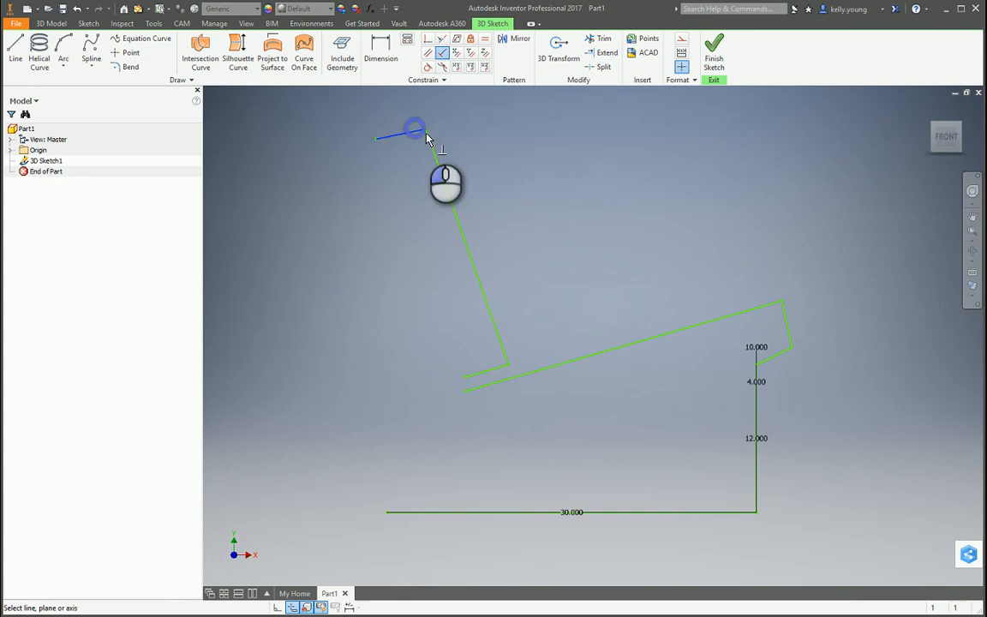
left_click(505, 350)
left_click(503, 359)
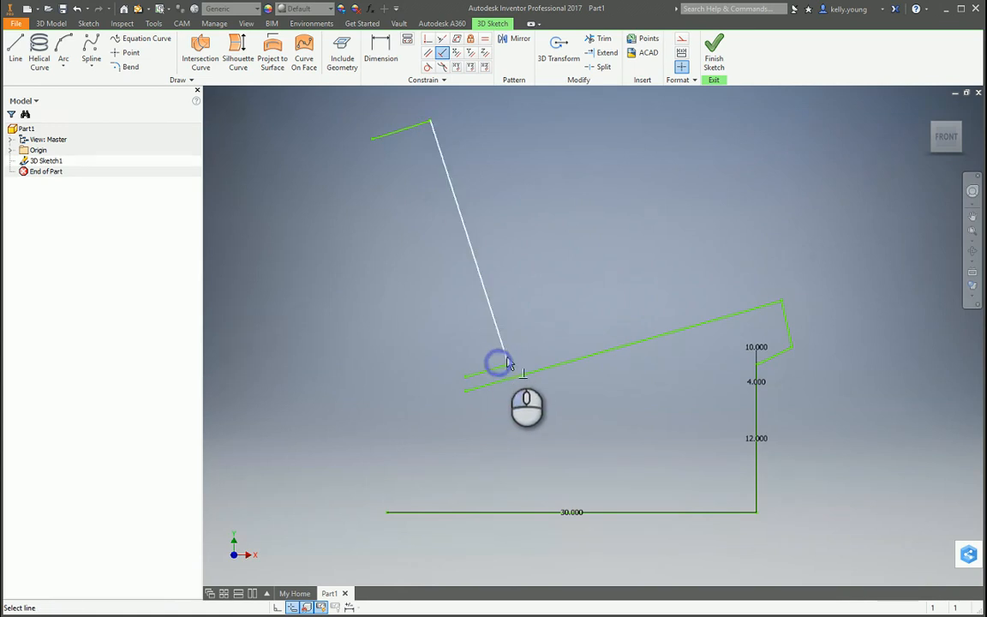
left_click(501, 365)
Constrain the seat line perpendicular to its short front line, and try the same between the front line and the small connecting line below
left_click(739, 311)
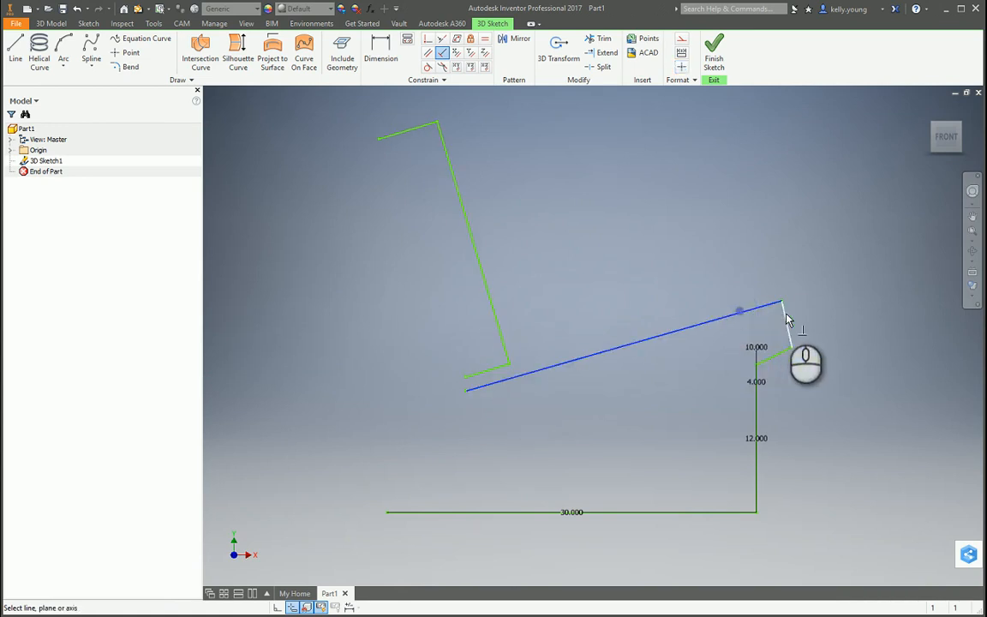
left_click(784, 314)
left_click(786, 330)
left_click(785, 351)
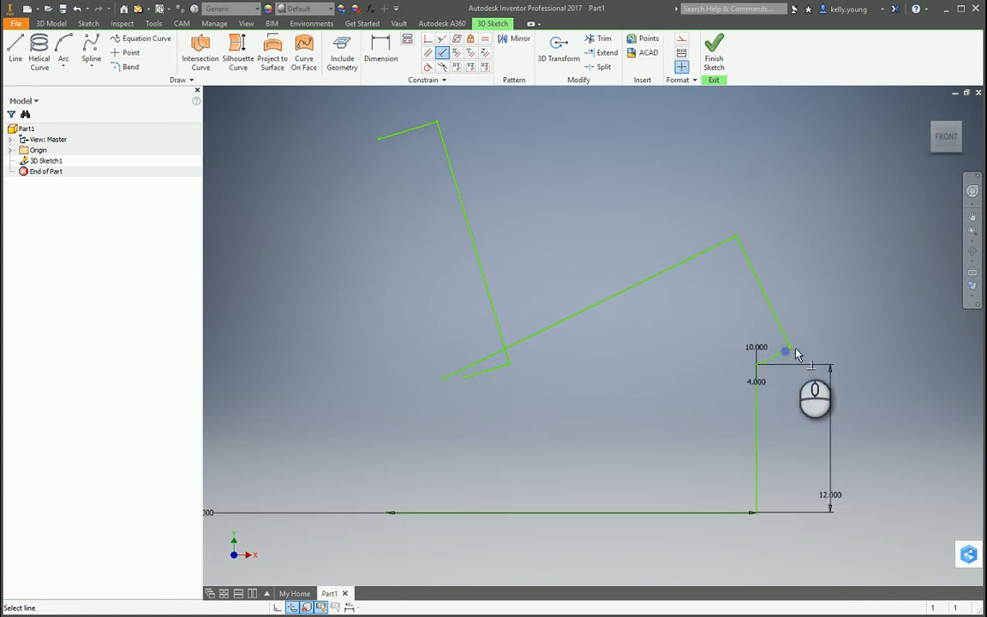
Reposition both ends of the short front line and try to make it perpendicular to the seat line again
mouse_move(740, 239)
left_mouse_down()
mouse_move(780, 335)
mouse_move(764, 290)
mouse_move(776, 313)
mouse_move(780, 307)
left_mouse_up()
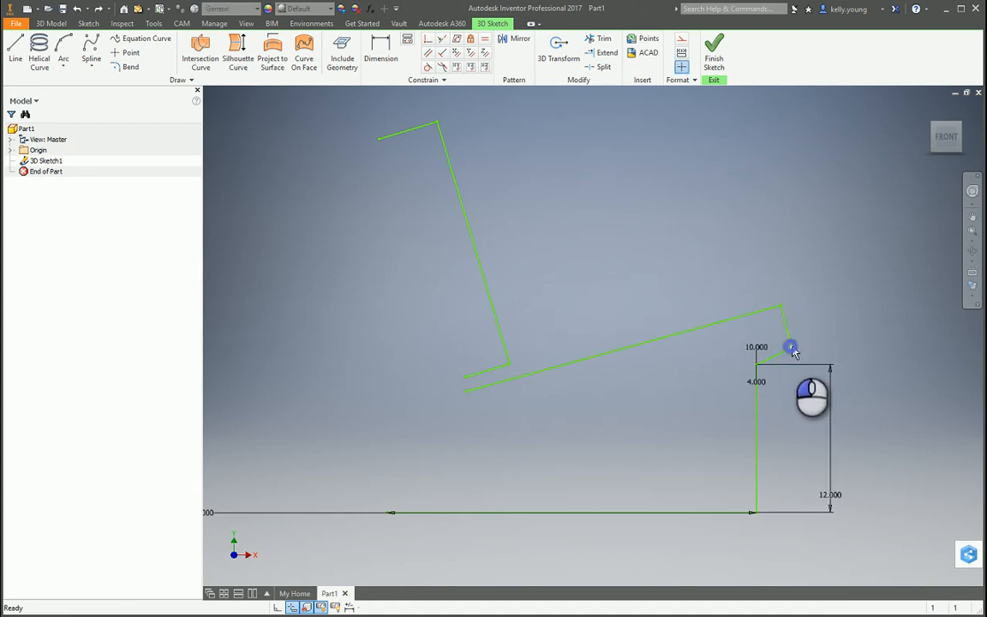
left_click_drag(792, 351, 795, 359)
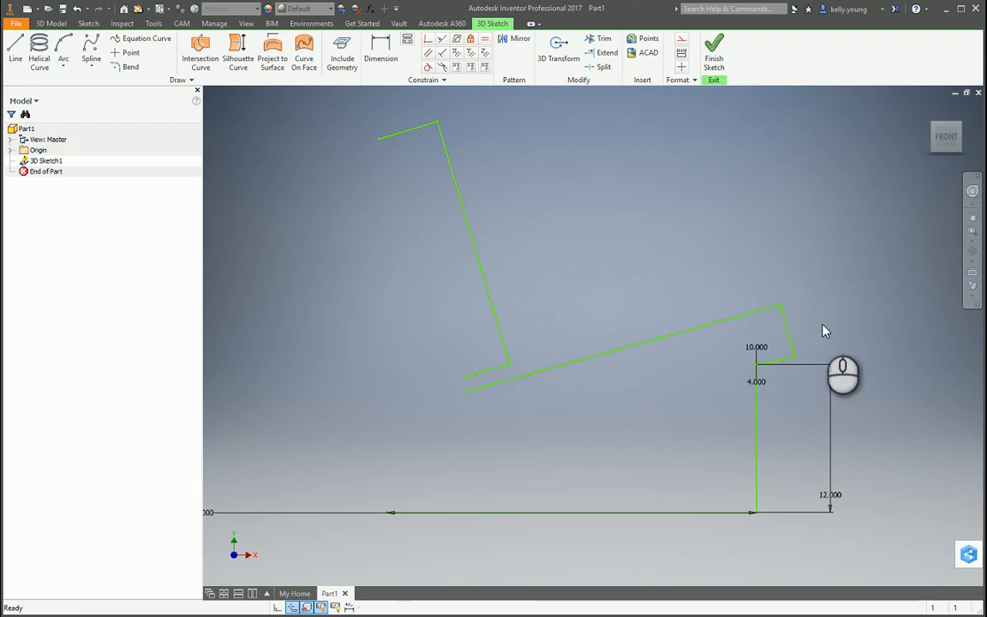
left_click(443, 52)
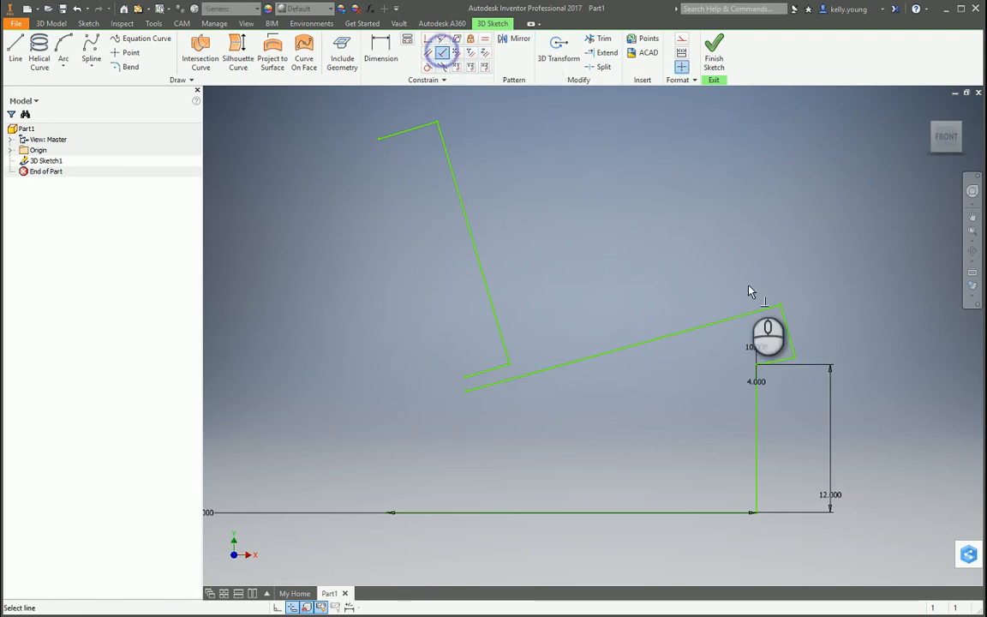
left_click(773, 309)
left_click(786, 326)
key("Escape")
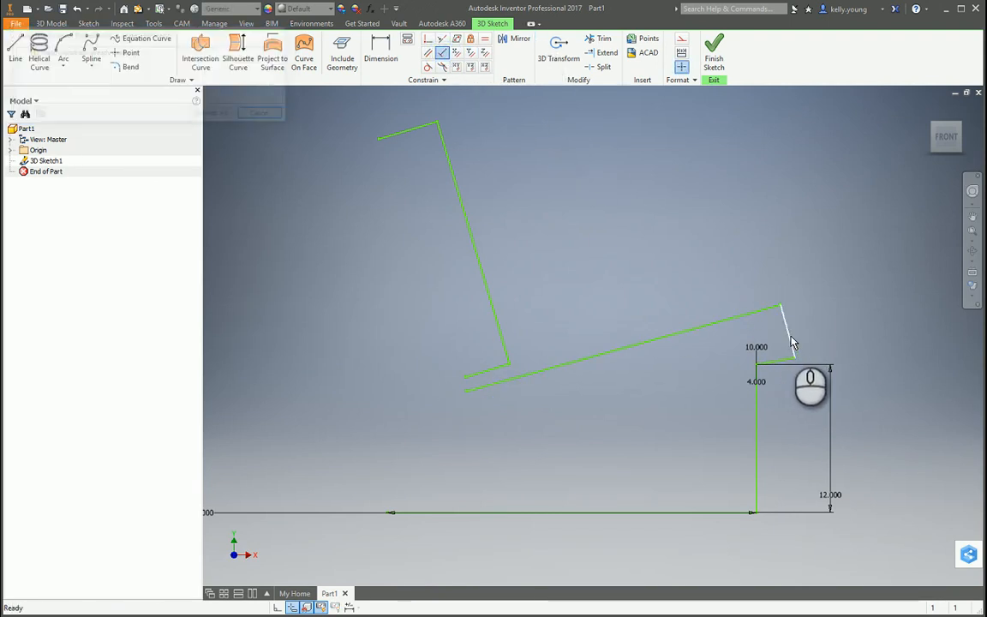
Constrain the short front line perpendicular to the small connecting line below, and move the seat line's front corner slightly forward and up
left_click(791, 346)
left_click(787, 357)
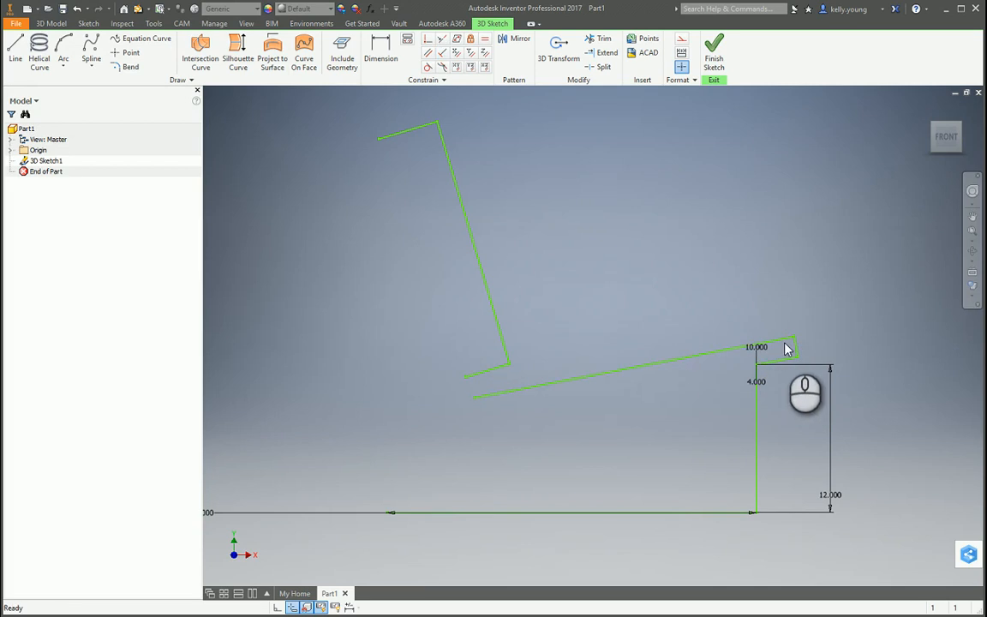
left_click_drag(796, 341, 809, 320)
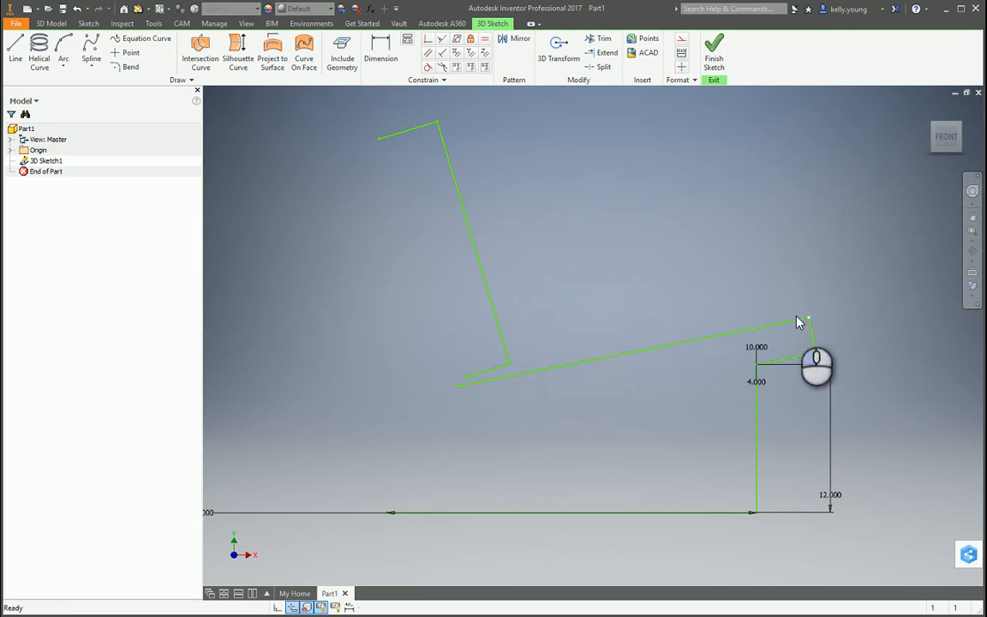
Sketch a rear upright about 27 in tall from the base line's rear end, and join it to the open end of the backrest's top line
scroll(591, 360, "up", 3)
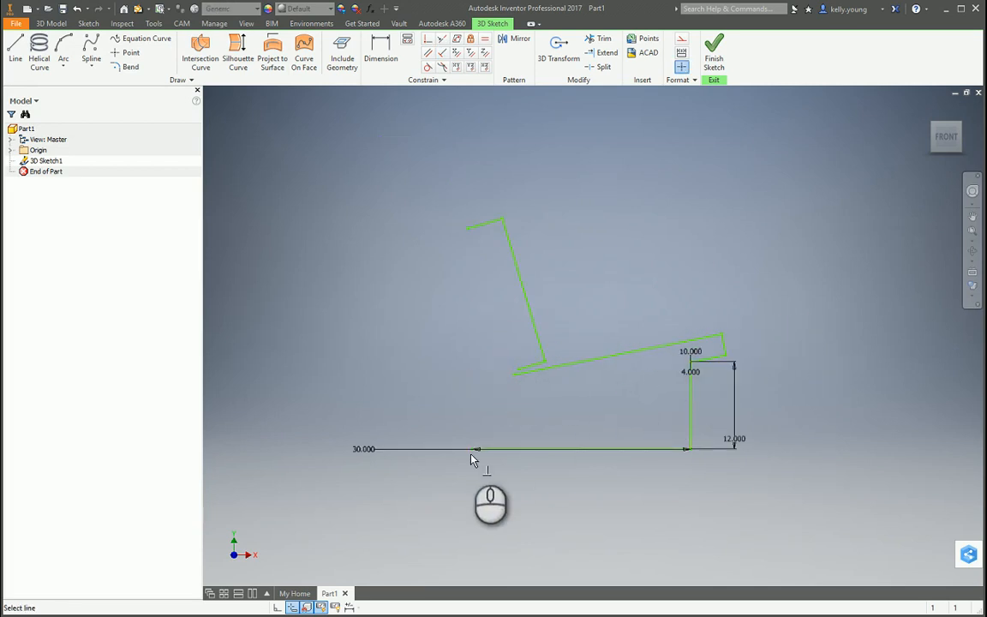
mouse_move(604, 425)
middle_mouse_down("shift")
mouse_move(515, 438)
mouse_move(544, 427)
mouse_move(542, 394)
middle_mouse_up("shift")
scroll(542, 394, "down", 3)
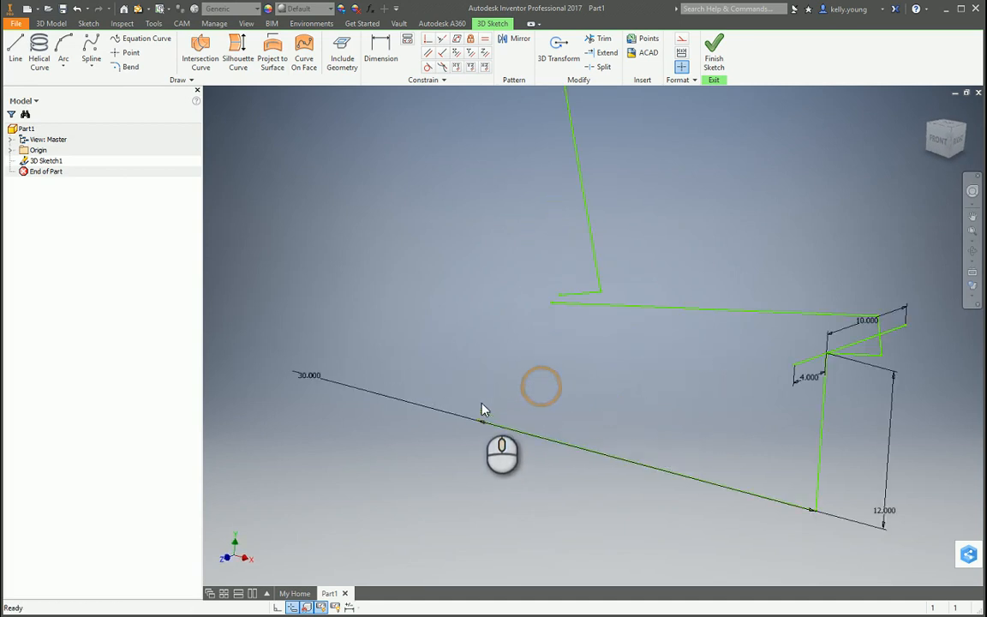
left_click(15, 49)
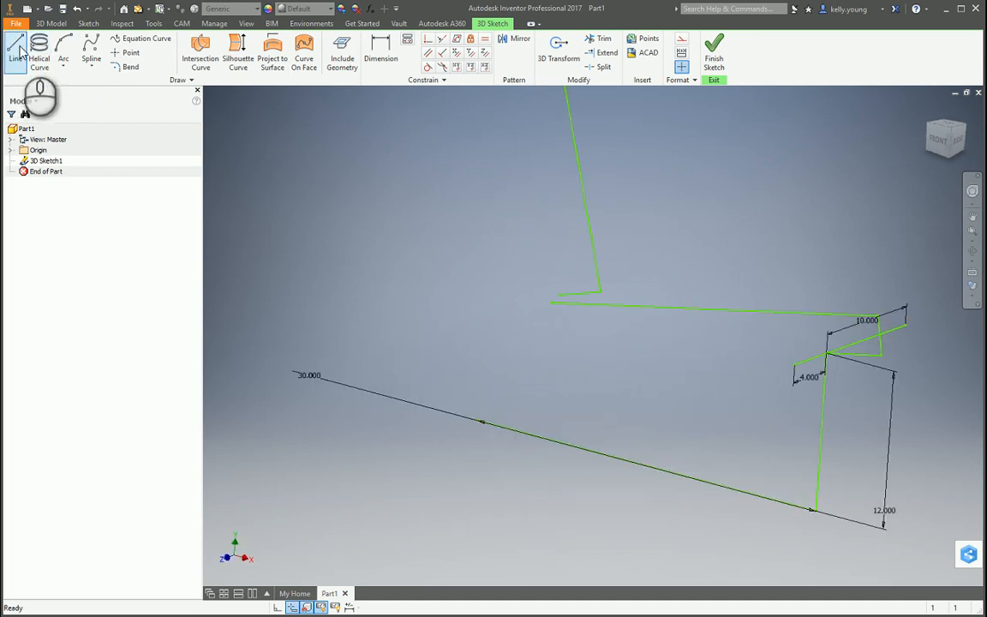
left_click(482, 425)
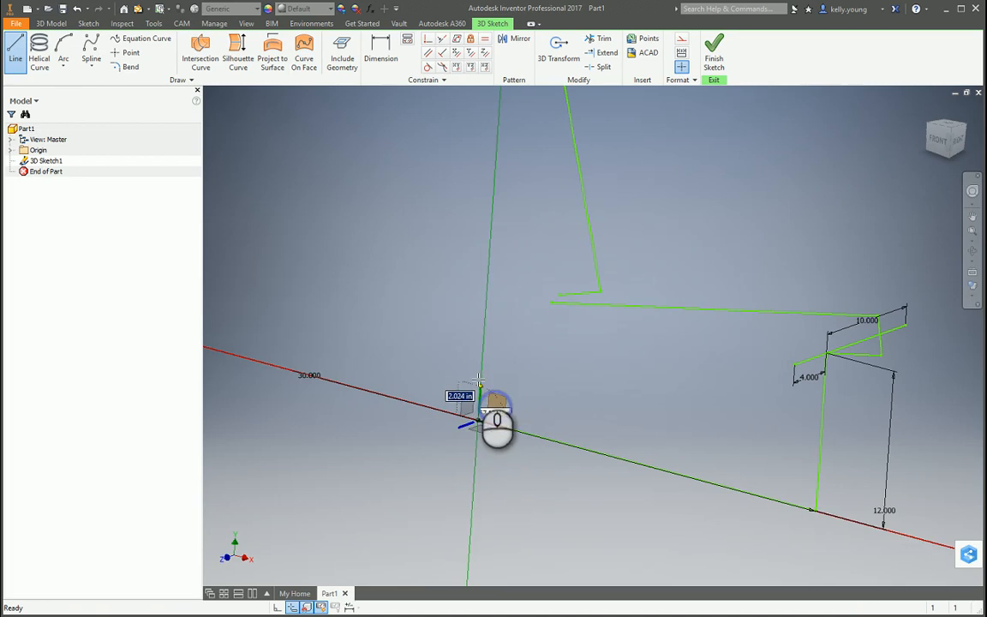
mouse_move(476, 368)
middle_mouse_down()
mouse_move(480, 360)
mouse_move(475, 409)
middle_mouse_up()
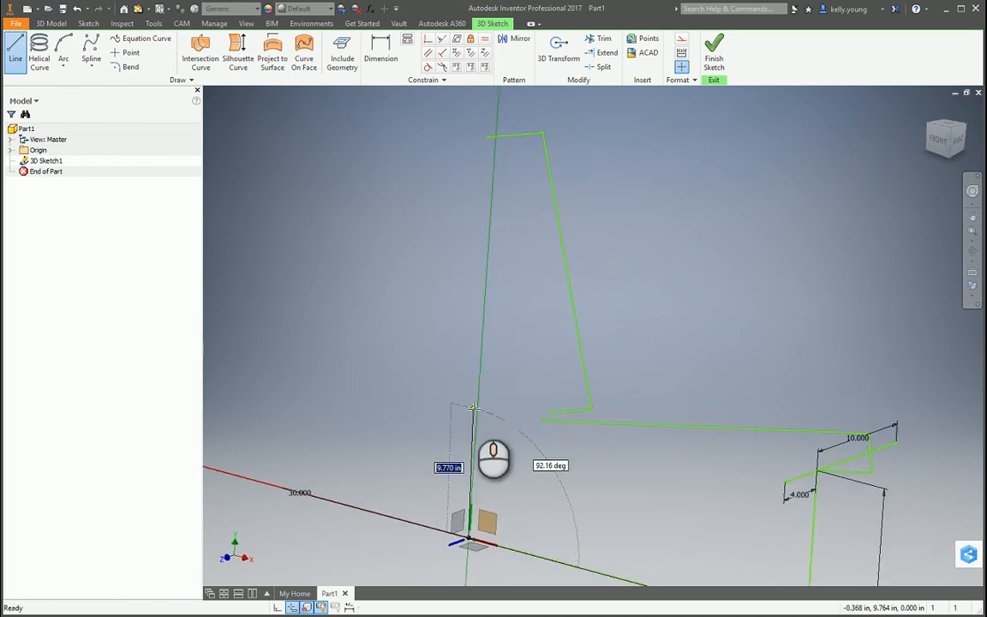
left_click(492, 179)
left_click(487, 137)
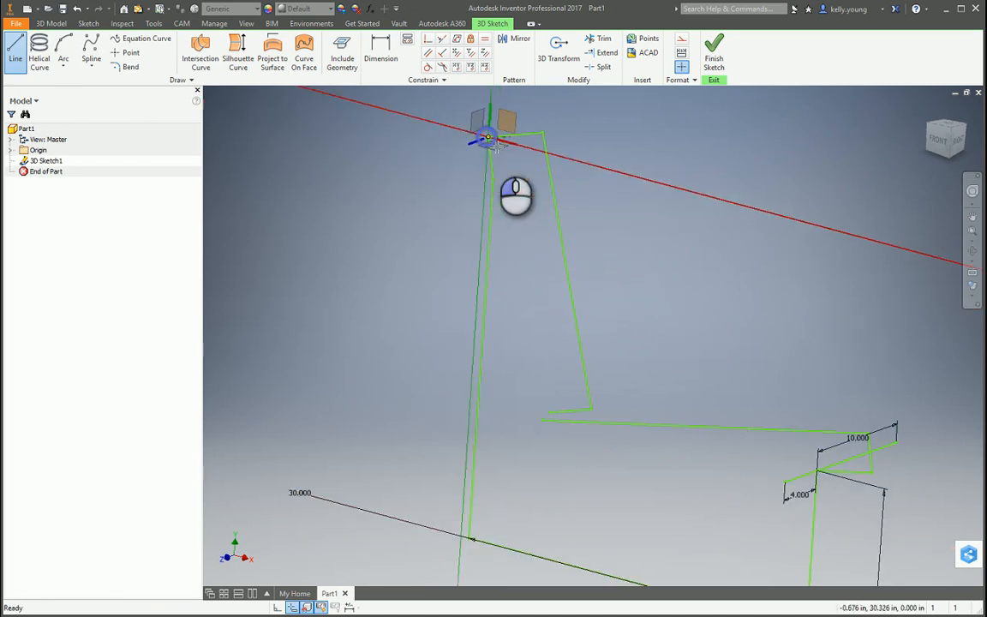
key("Escape")
Sketch a short line along the Z axis, about 3.9 in long, from the upper end of the rear upright
middle_click_drag(628, 269, 564, 323, "shift")
key("Return")
left_click(634, 208)
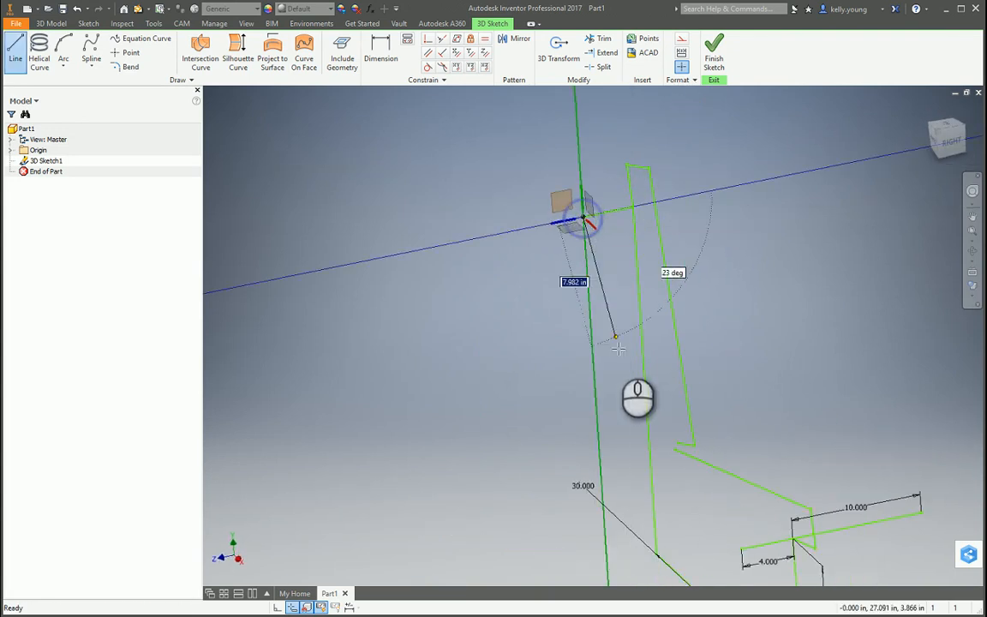
key("Escape")
middle_click_drag(615, 349, 491, 311, "shift")
middle_click_drag(524, 354, 551, 375, "shift")
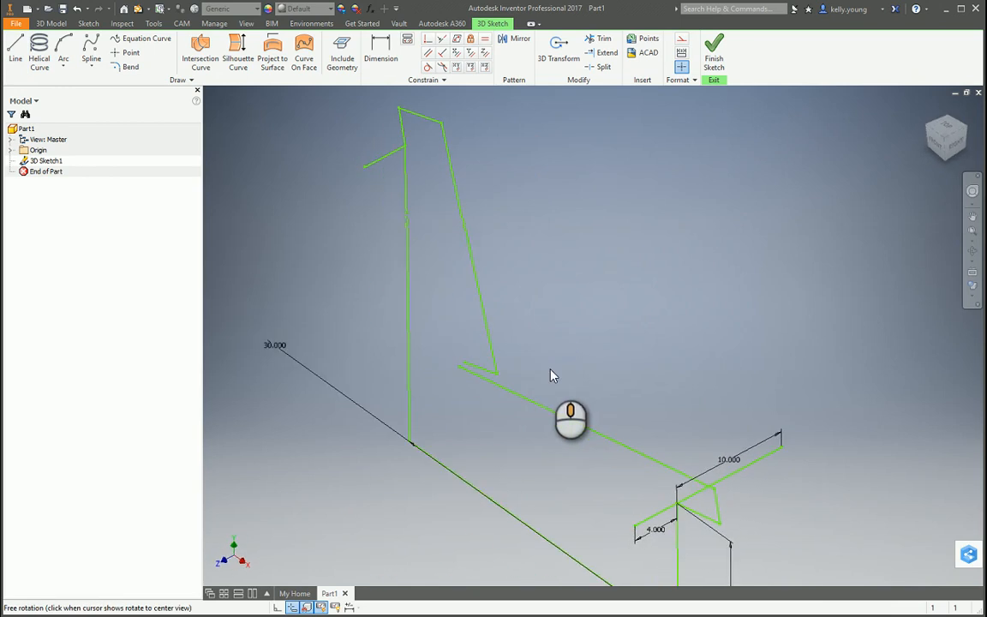
Dimension the short Z-direction line at the upper end of the rear upright to 4 in
key("d")
left_click(387, 151)
left_click(390, 151)
type("4")
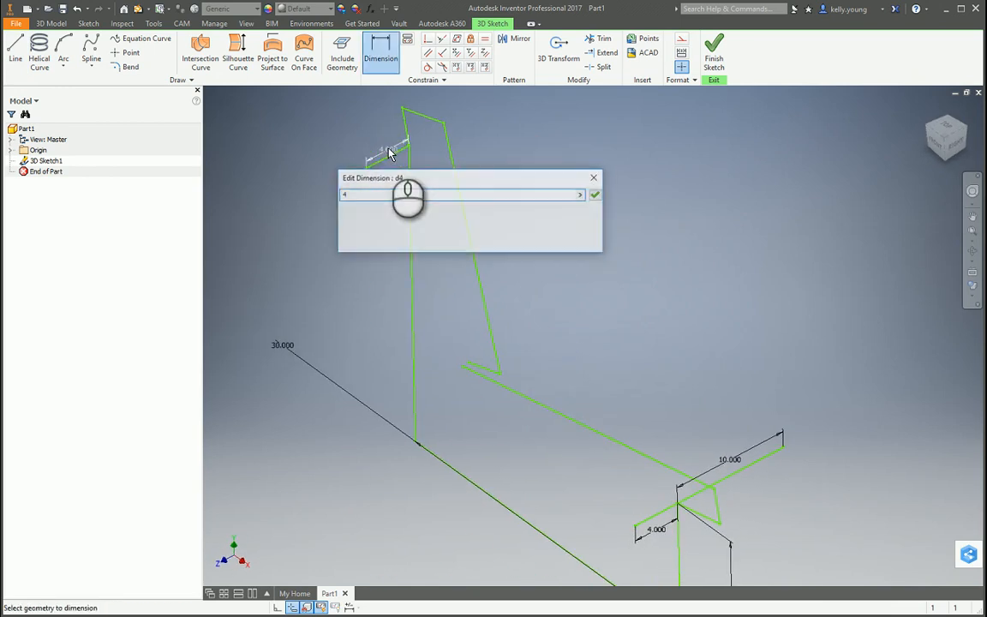
key("Return")
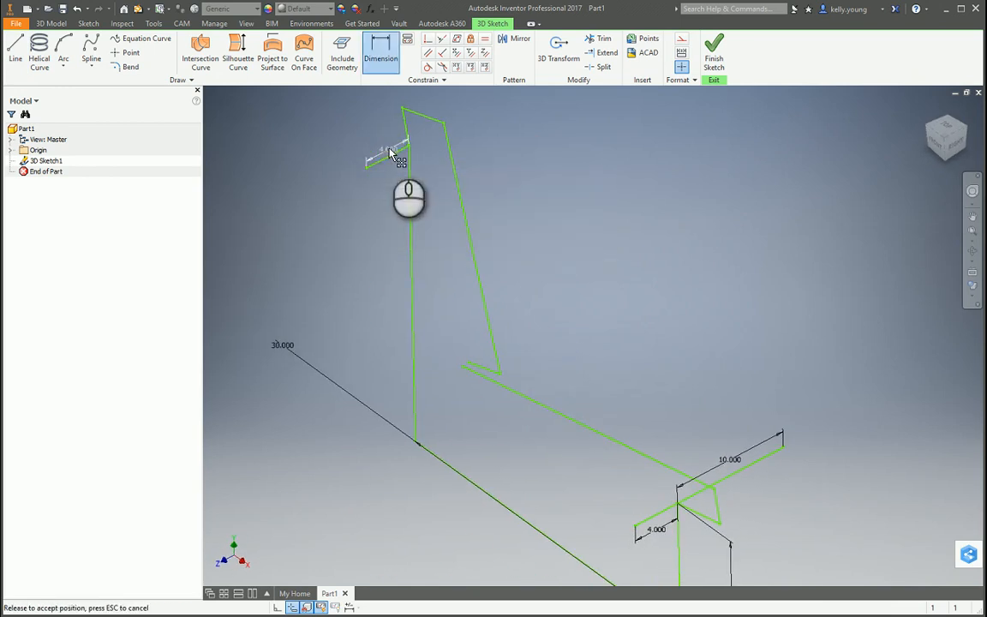
From the 4 in upper line's free end, sketch about 12 in down and forward, a long line forward, and a line down to the 4 in front line's end
left_click(12, 51)
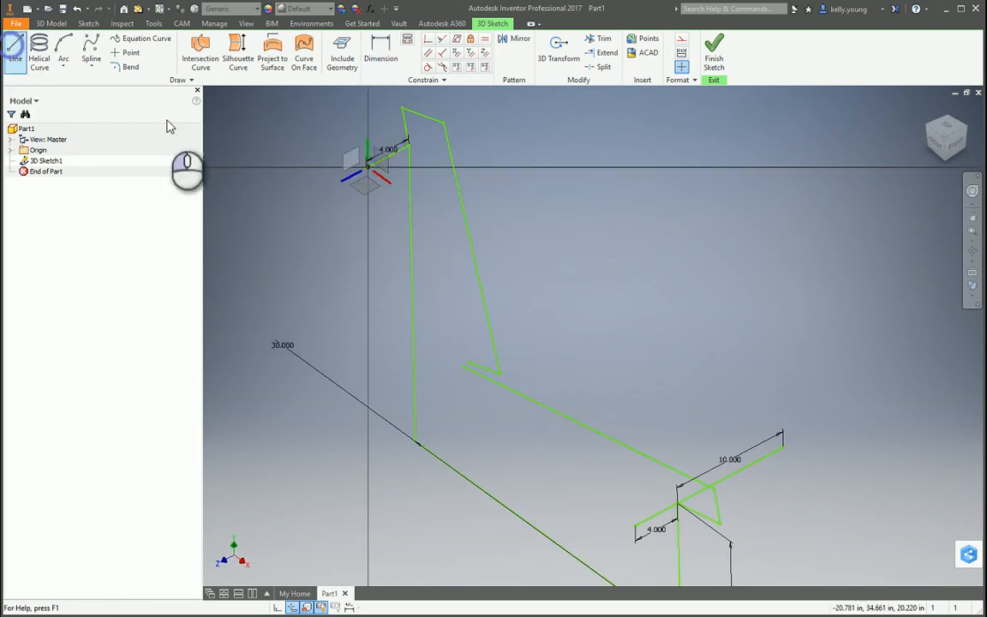
left_click(367, 168)
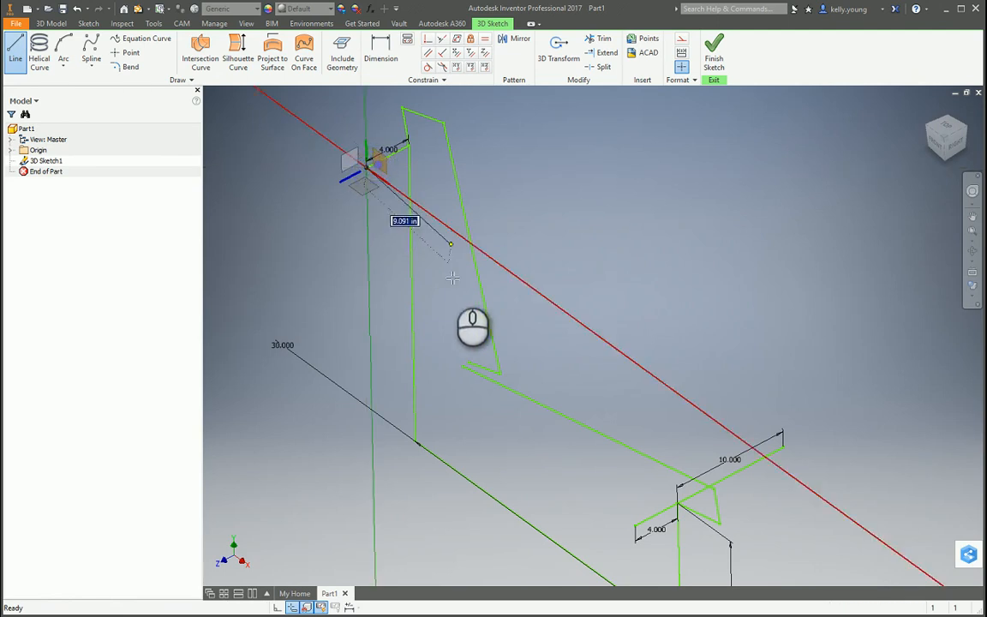
middle_click_drag(426, 287, 512, 256, "shift")
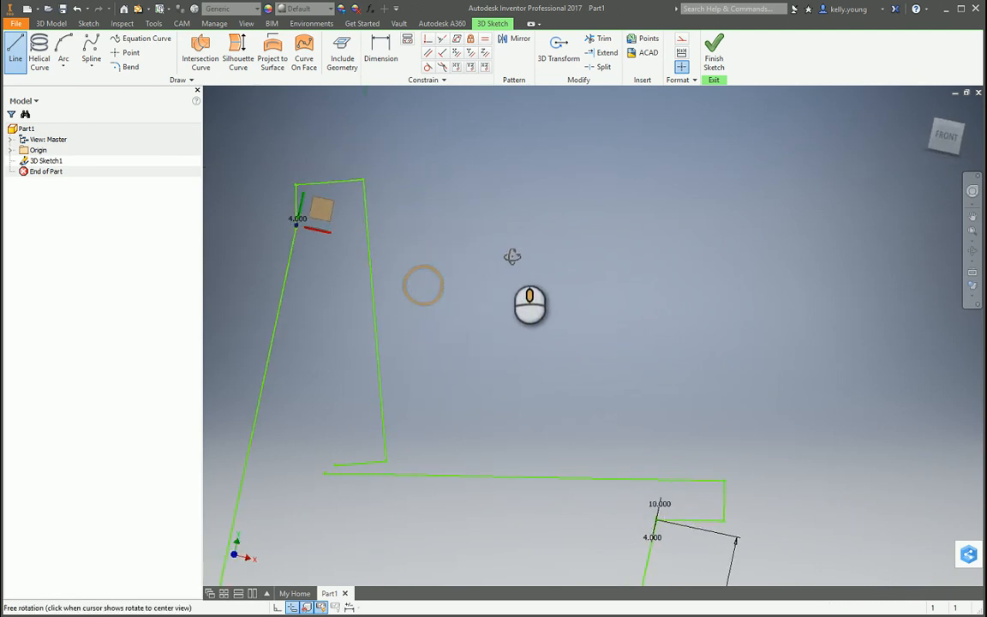
left_click(948, 142)
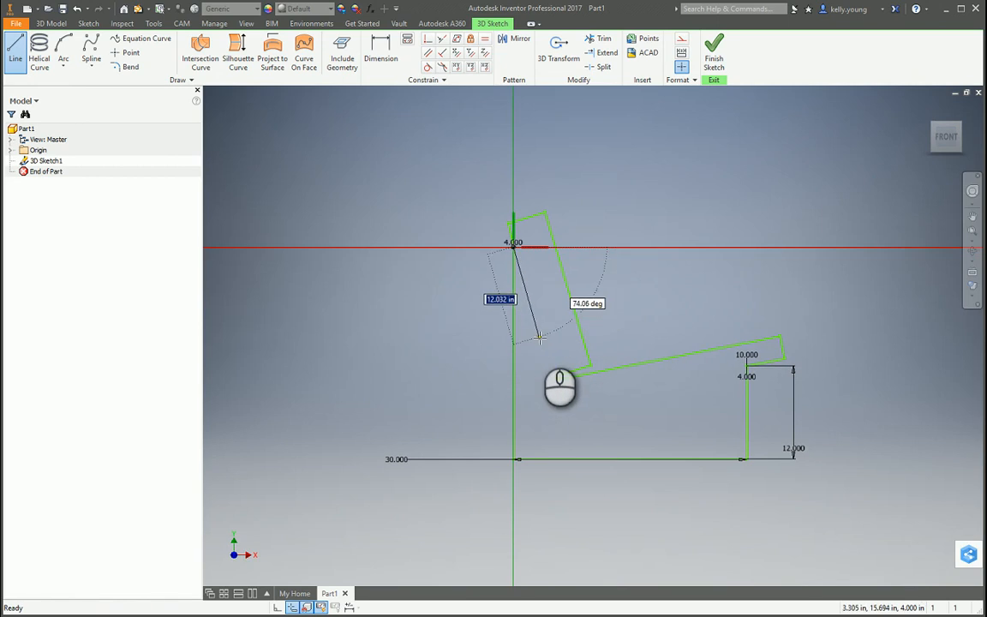
left_click(539, 337)
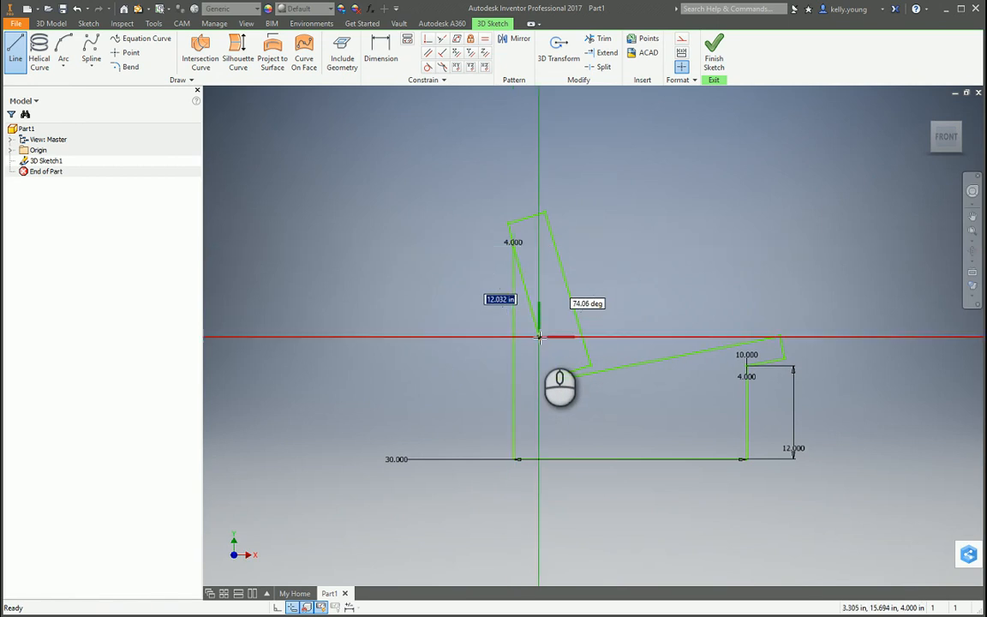
left_click(724, 291)
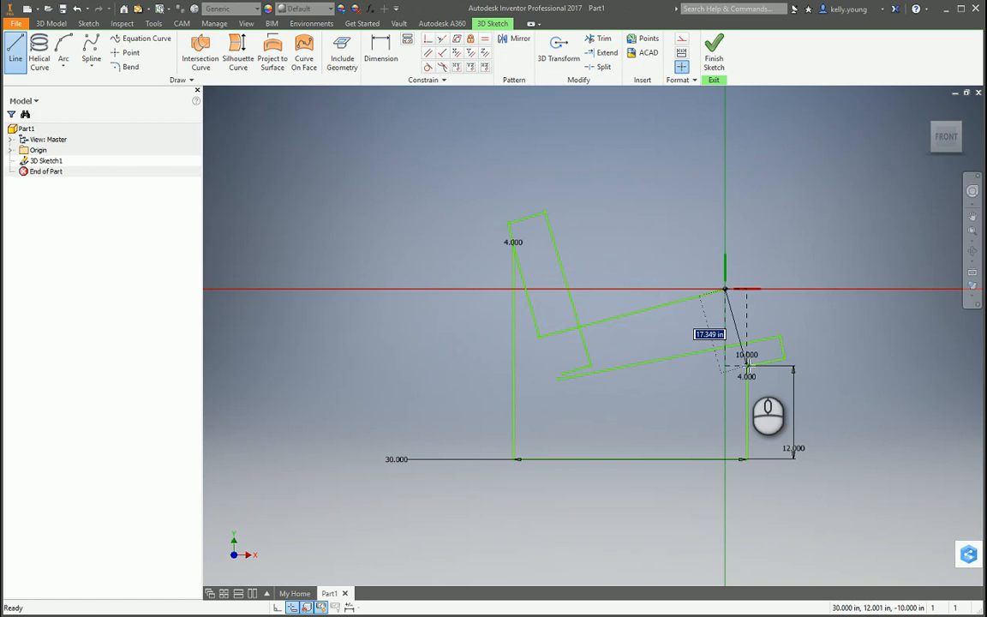
middle_click_drag(747, 367, 738, 377, "shift")
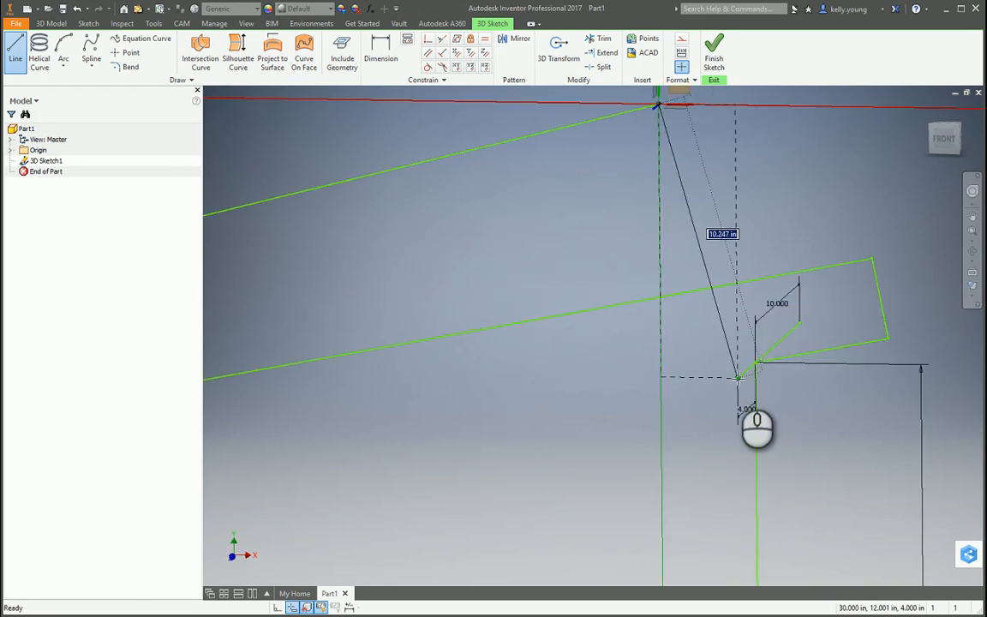
mouse_move(738, 377)
middle_mouse_down("shift")
mouse_move(591, 452)
mouse_move(484, 436)
mouse_move(506, 469)
mouse_move(520, 451)
mouse_move(383, 388)
middle_mouse_up("shift")
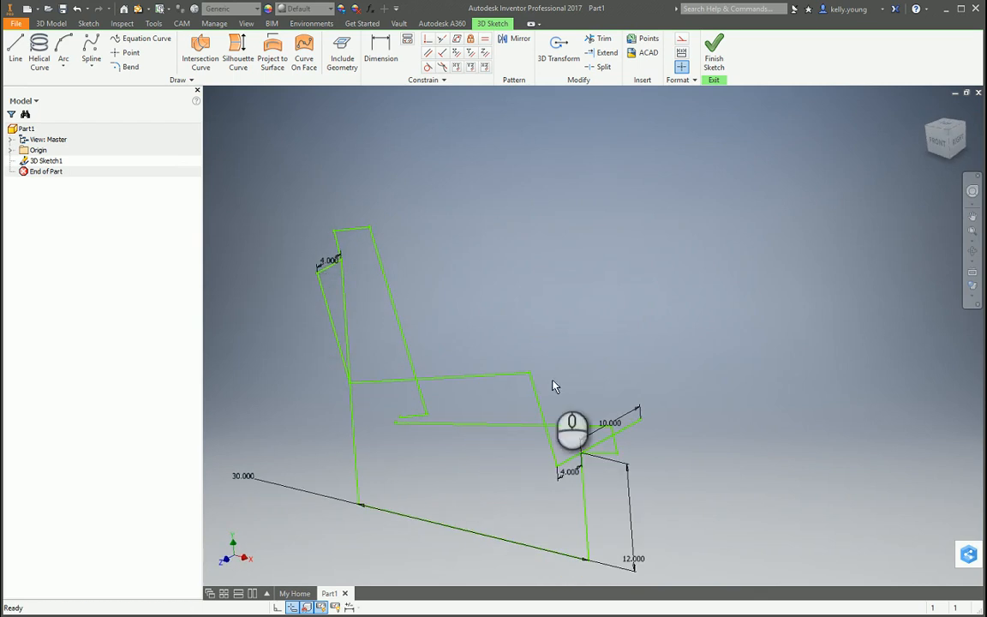
Round both upper corners of the backrest profile with bends of 2 in radius
scroll(424, 417, "up", 3)
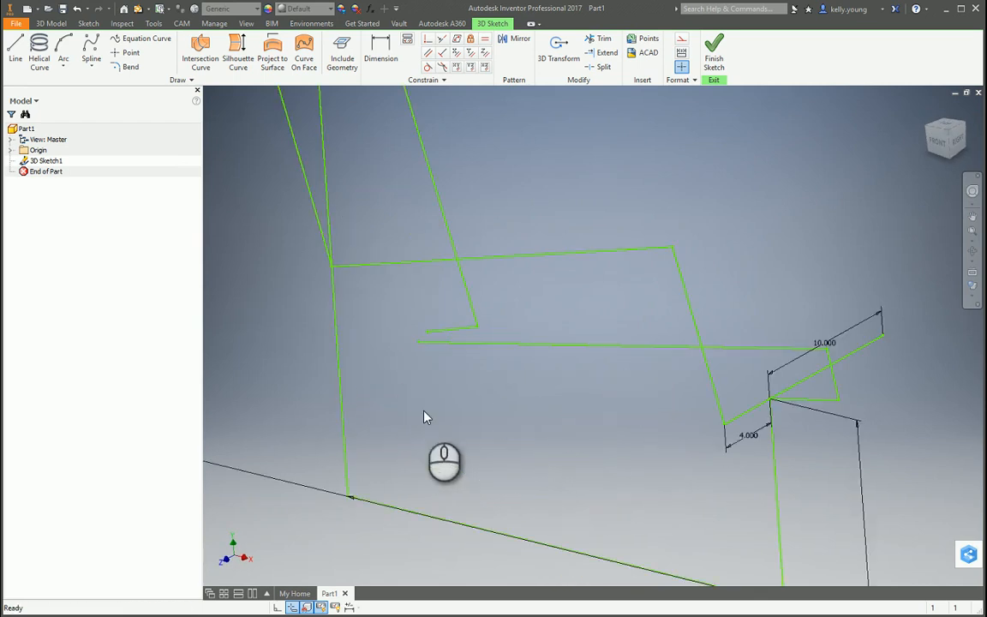
scroll(610, 412, "down", 3)
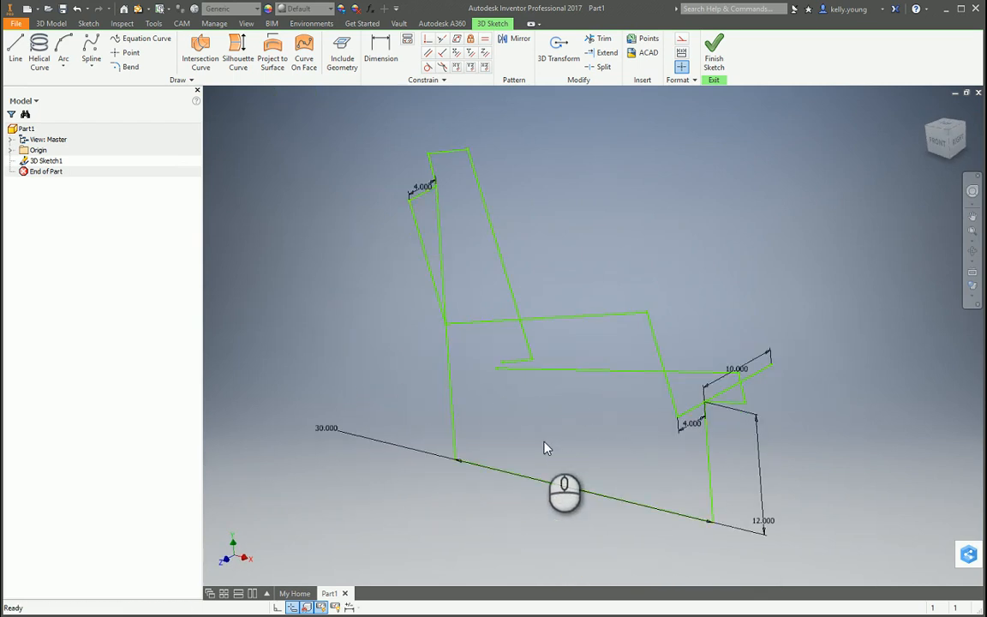
left_click(128, 67)
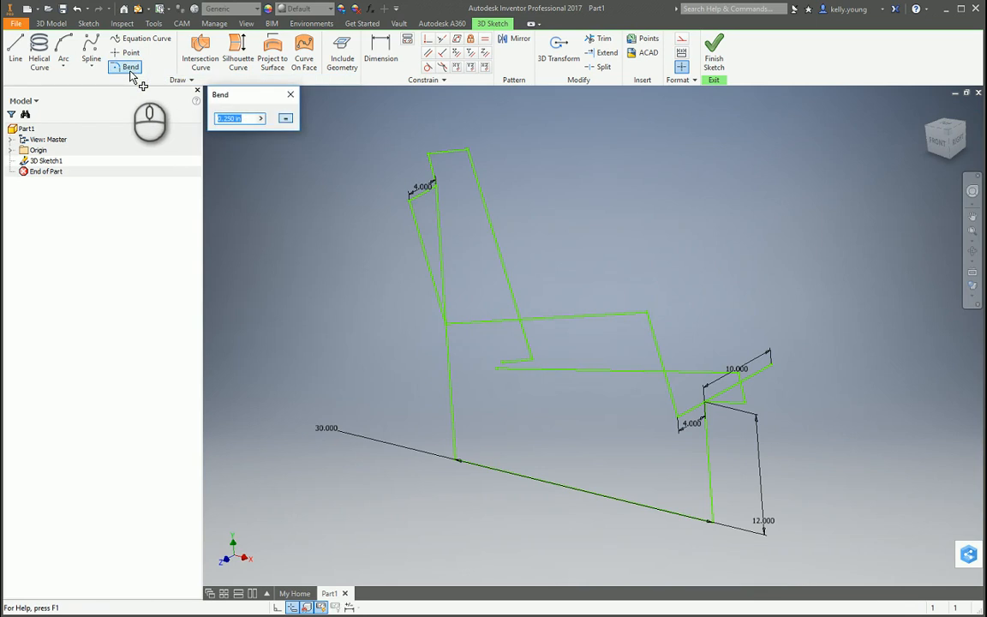
left_click(432, 165)
left_click(441, 154)
left_click(462, 151)
left_click(473, 163)
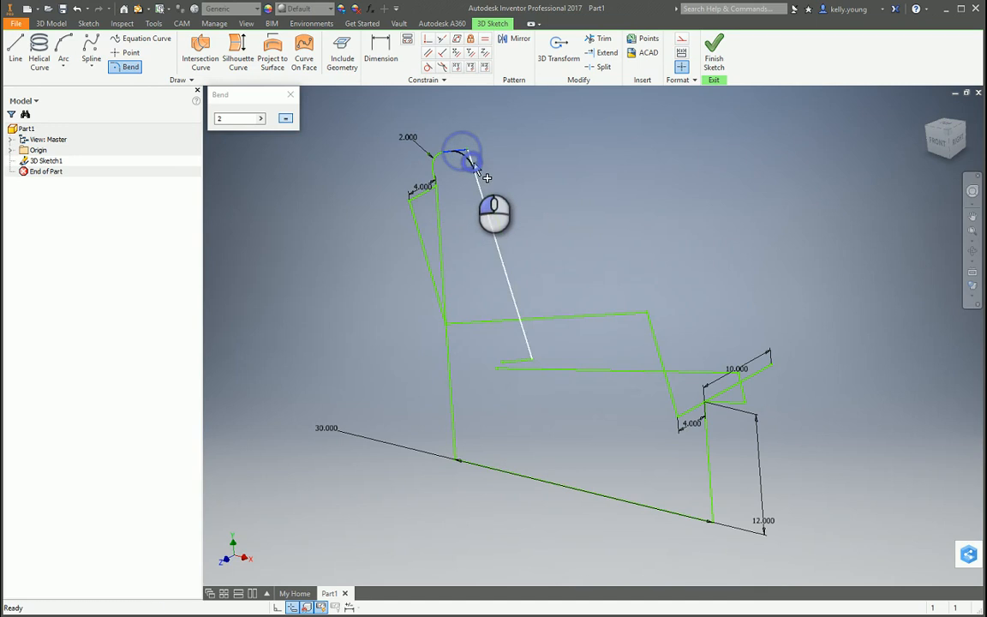
Add 2 in bends at the side rail's upper rear corner and at both ends of the base line
left_click(417, 213)
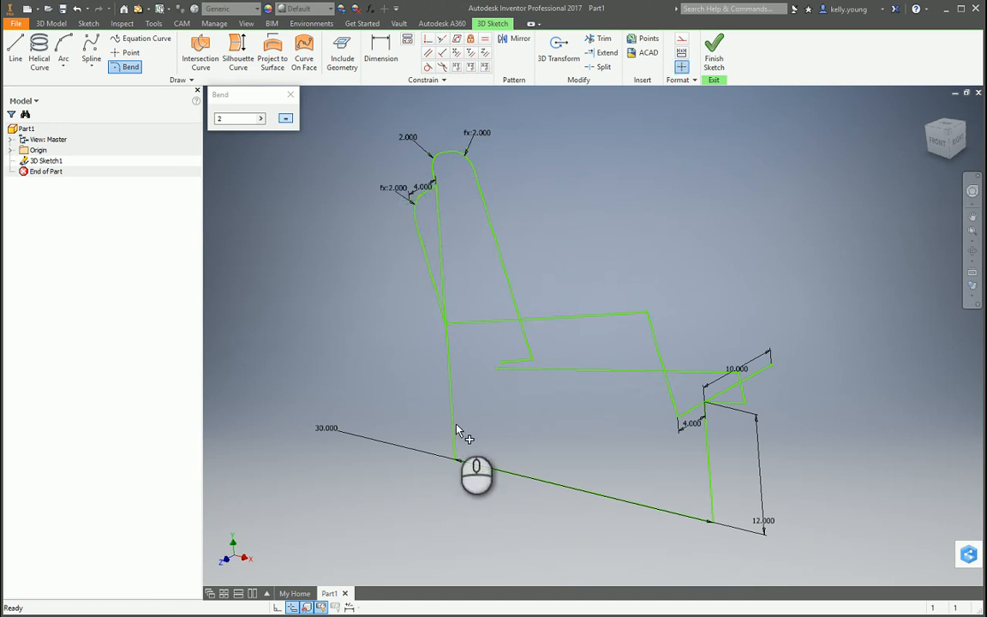
left_click(474, 468)
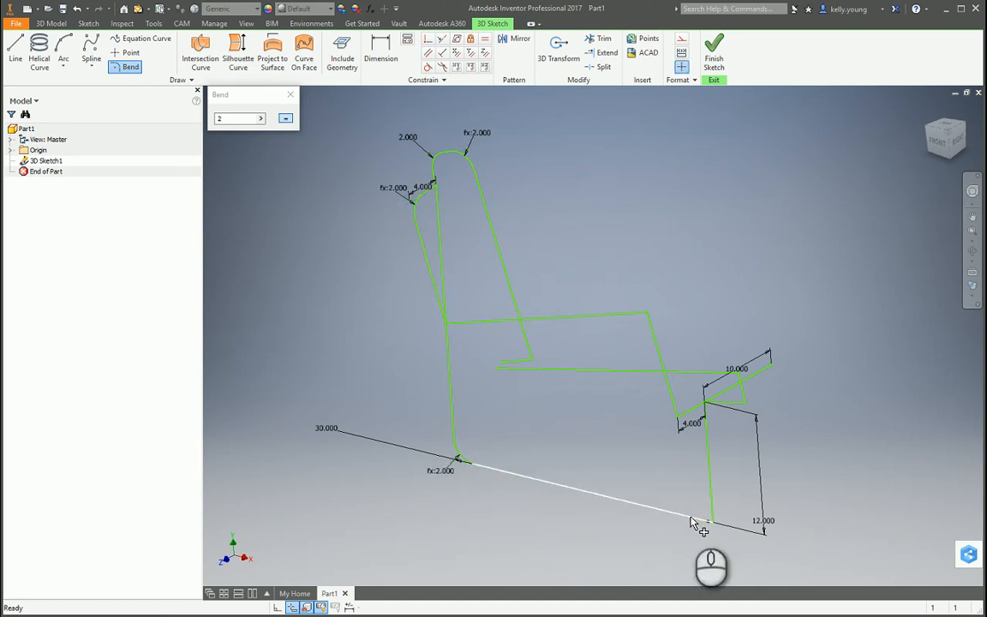
left_click(690, 514)
left_click(716, 511)
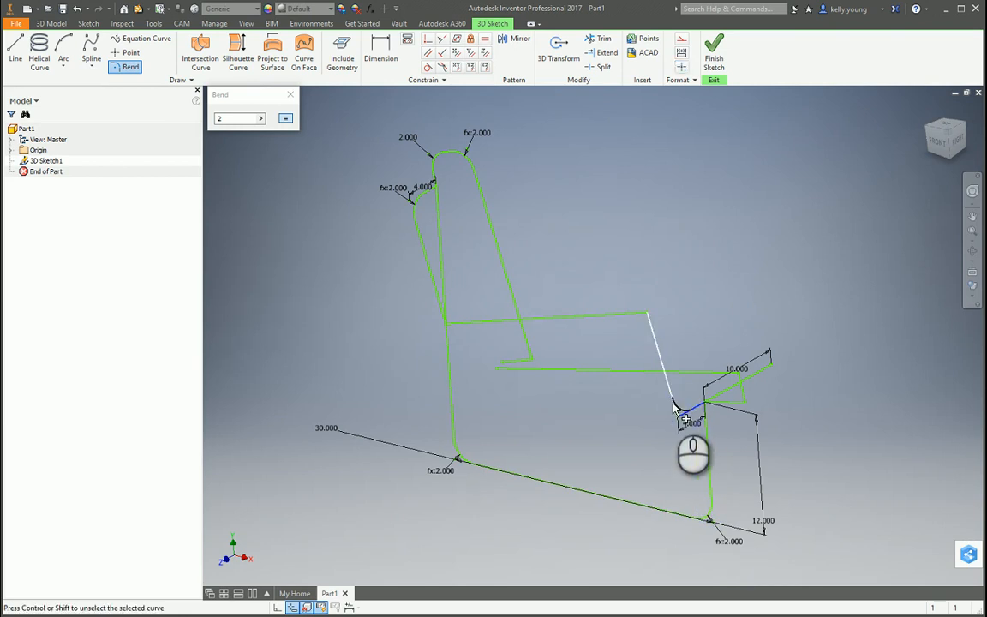
Add 2 in bends at the side rail's two front corners, the backrest's lower corner and the seat line's front corner
left_click(673, 403)
left_click(648, 322)
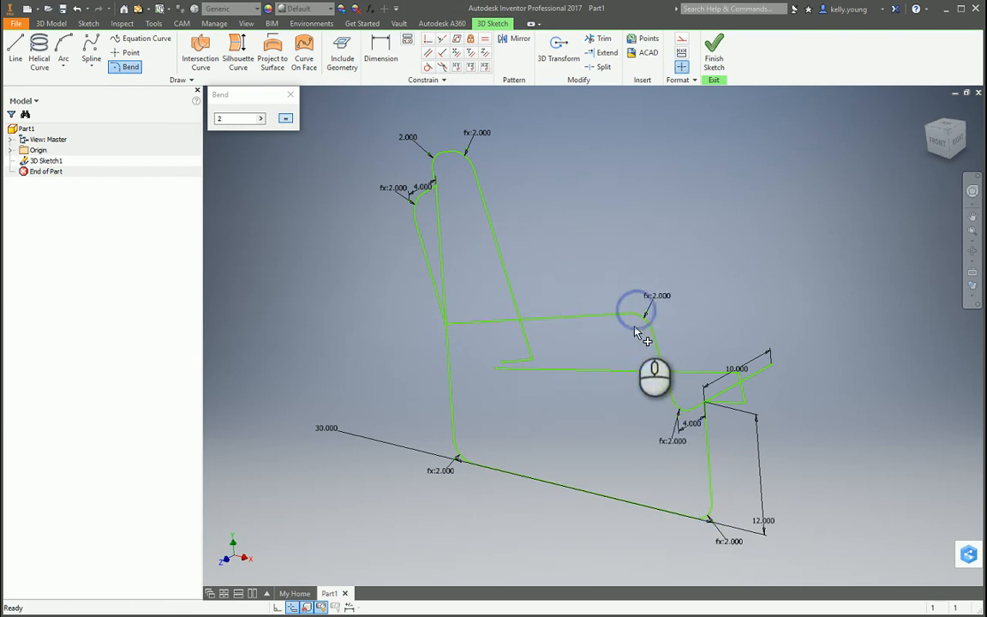
left_click(529, 353)
left_click(721, 373)
left_click(739, 385)
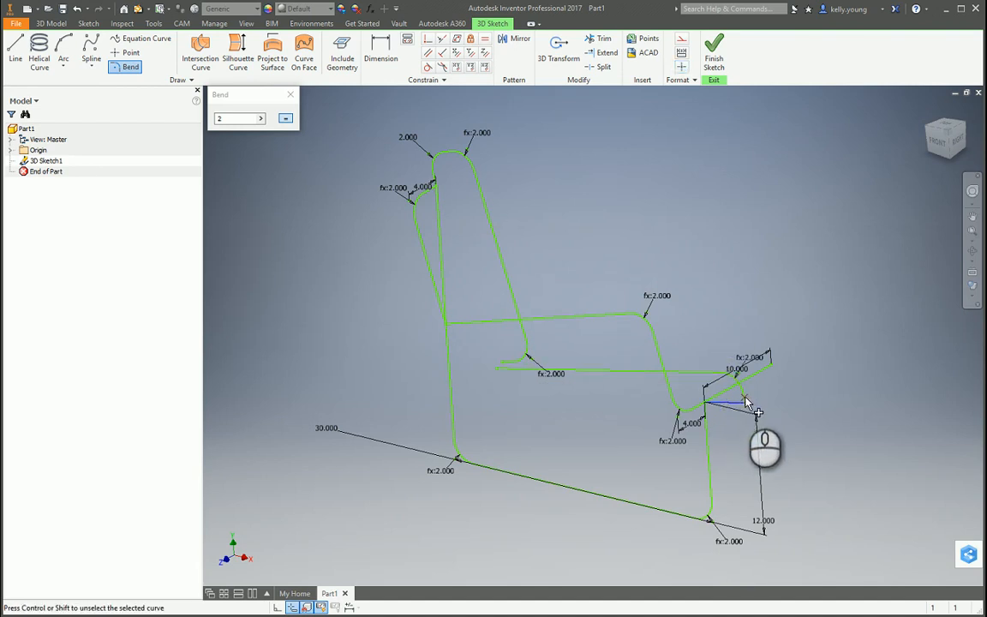
Try to bend the lower corner of the short front line, and move the seat's front bend upward to lengthen that line
scroll(745, 397, "down", 5)
left_click(743, 405)
key("Escape")
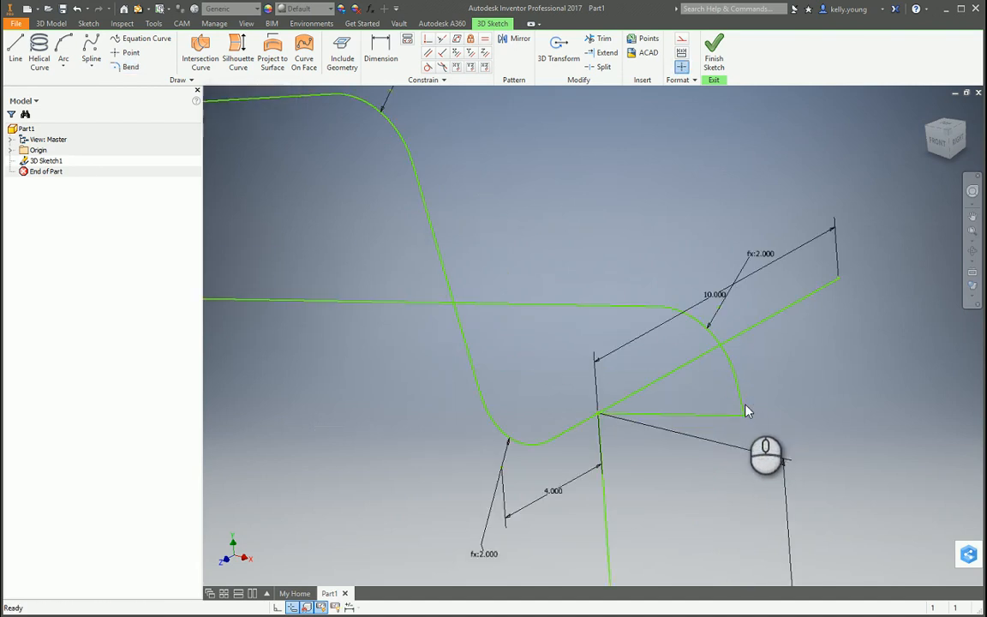
left_click(735, 384)
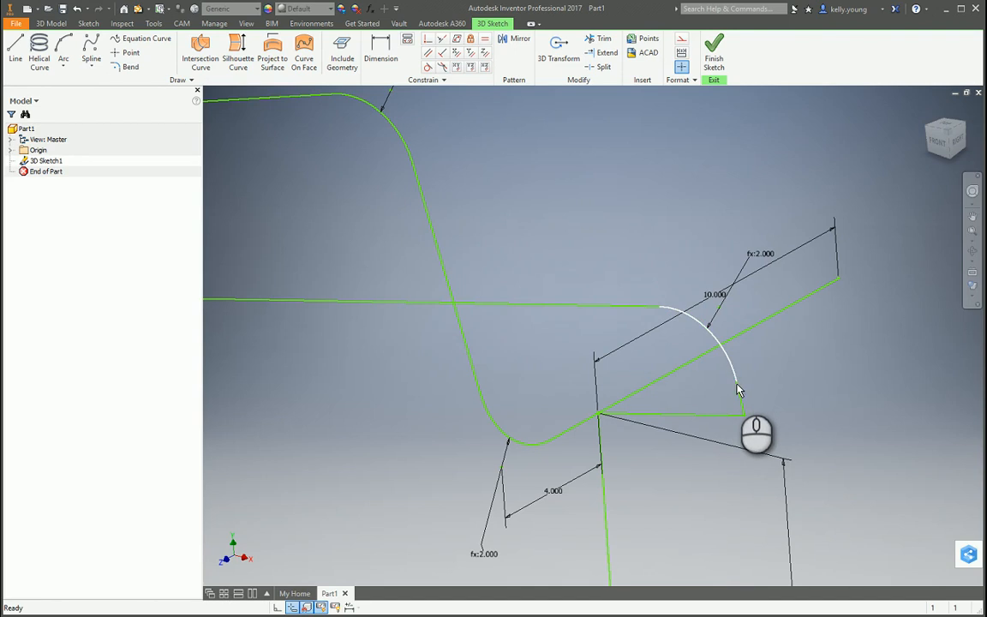
left_click_drag(737, 384, 730, 336)
Add a 2 in bend between the small connecting line and the short front line of the seat
key("space")
left_click(727, 415)
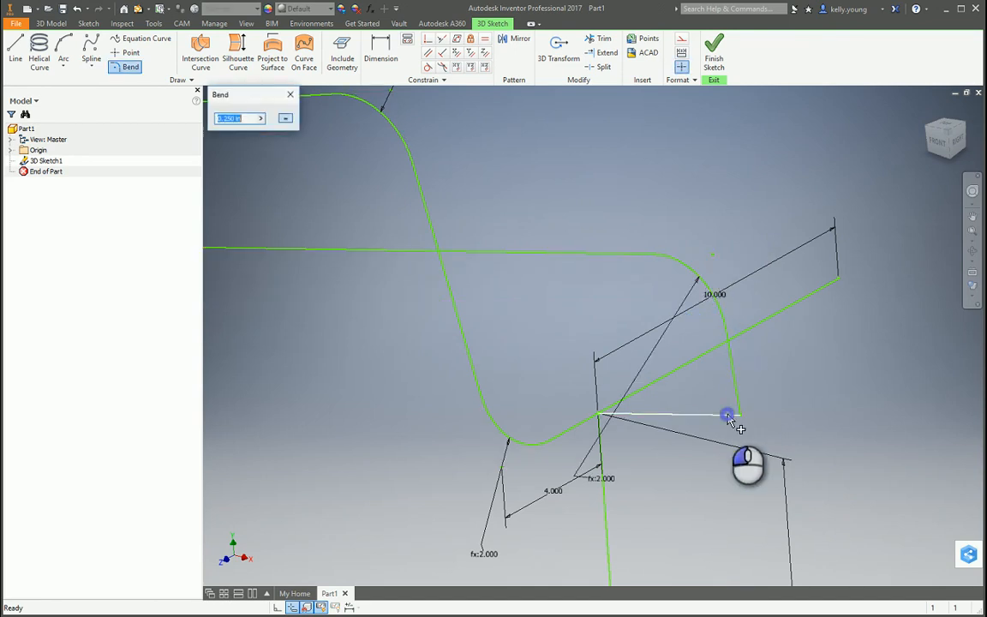
left_click(240, 118)
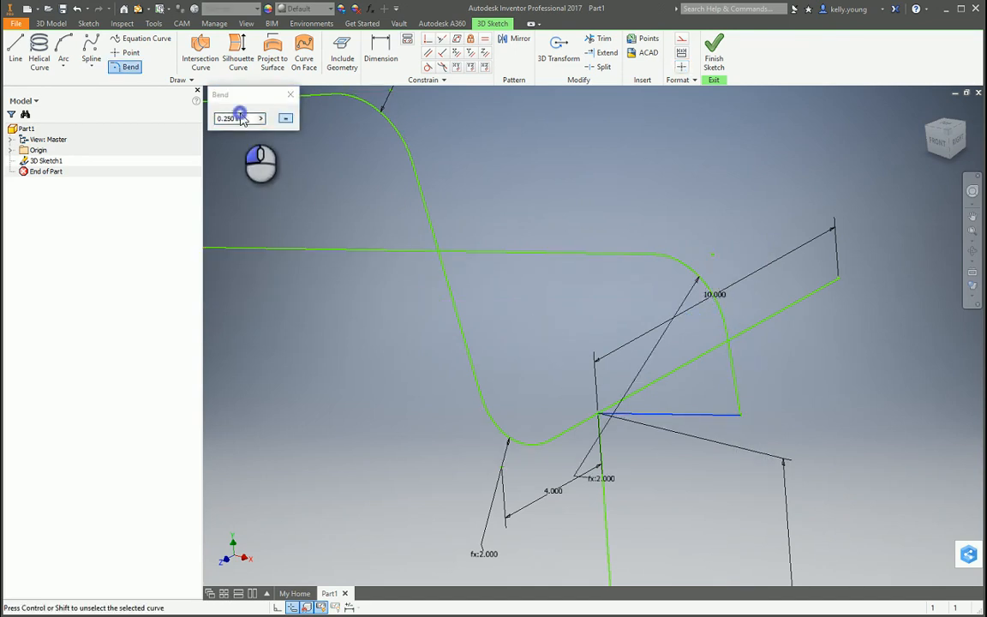
type("2")
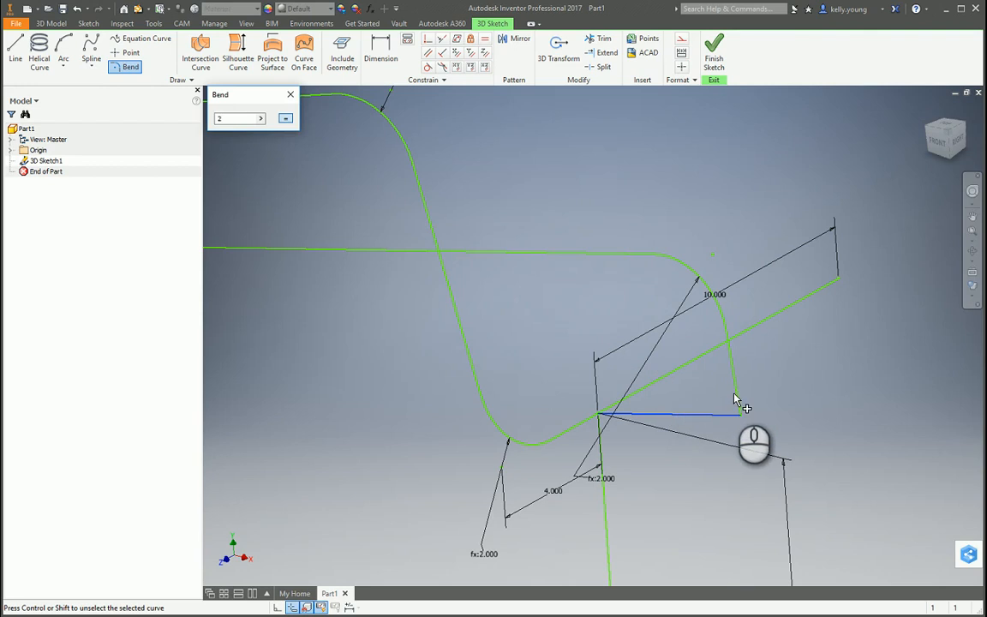
left_click(734, 395)
key("Escape")
scroll(816, 380, "up", 4)
mouse_move(823, 381)
middle_mouse_down("shift")
mouse_move(762, 386)
mouse_move(794, 376)
mouse_move(812, 393)
middle_mouse_up("shift")
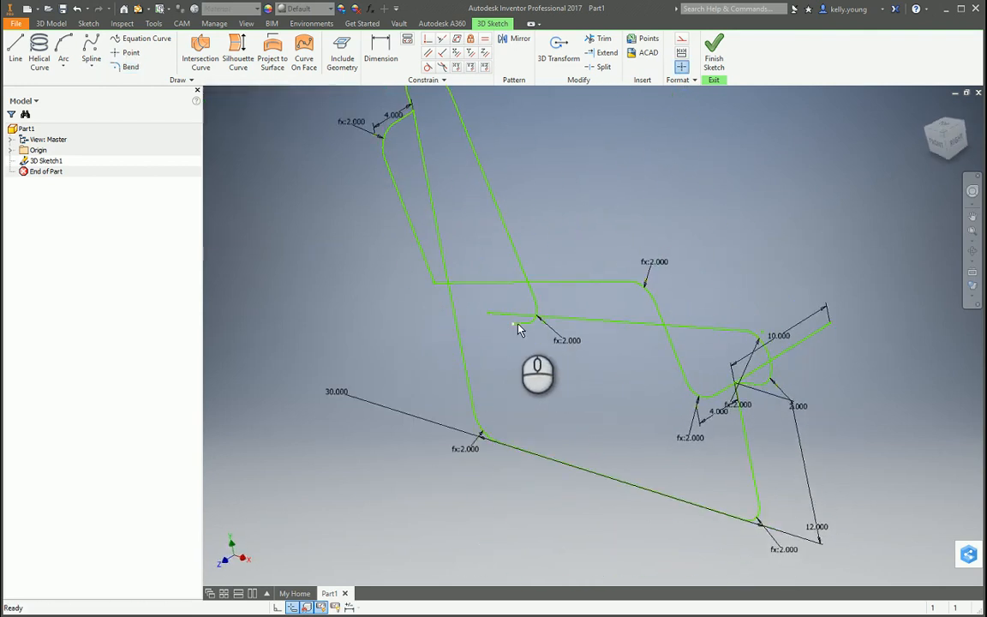
Adjust the open ends of the seat line and the backrest's short lower line until they sit roughly in line with each other
mouse_move(487, 312)
left_mouse_down()
mouse_move(516, 340)
mouse_move(543, 314)
left_mouse_up()
scroll(757, 356, "down", 3)
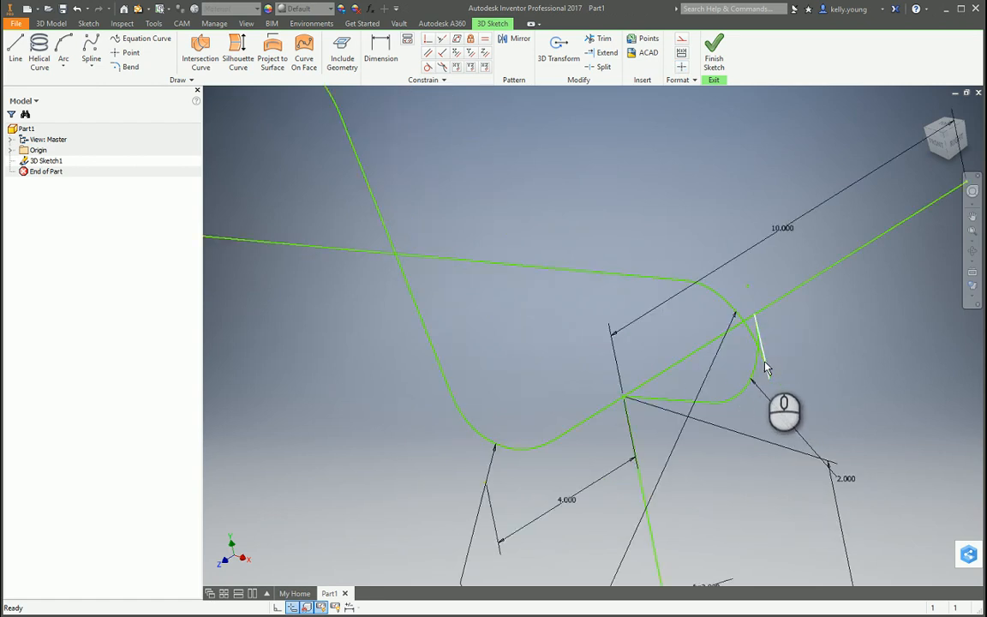
scroll(766, 366, "up", 6)
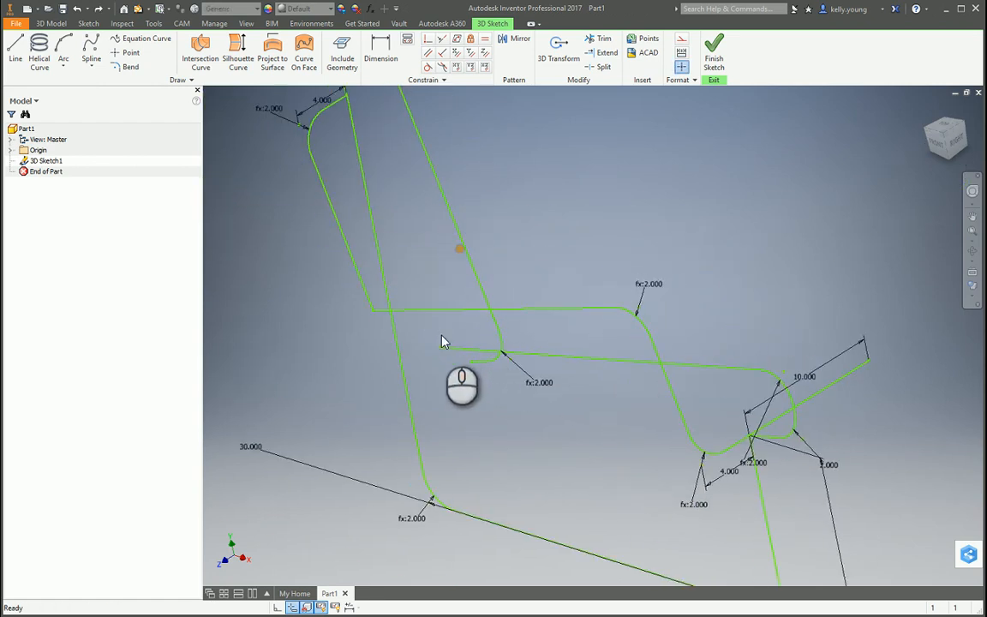
mouse_move(471, 363)
left_mouse_down()
mouse_move(461, 344)
mouse_move(471, 339)
mouse_move(473, 352)
left_mouse_up()
mouse_move(682, 434)
middle_mouse_down("shift")
mouse_move(745, 414)
mouse_move(609, 419)
mouse_move(671, 429)
mouse_move(656, 408)
middle_mouse_up("shift")
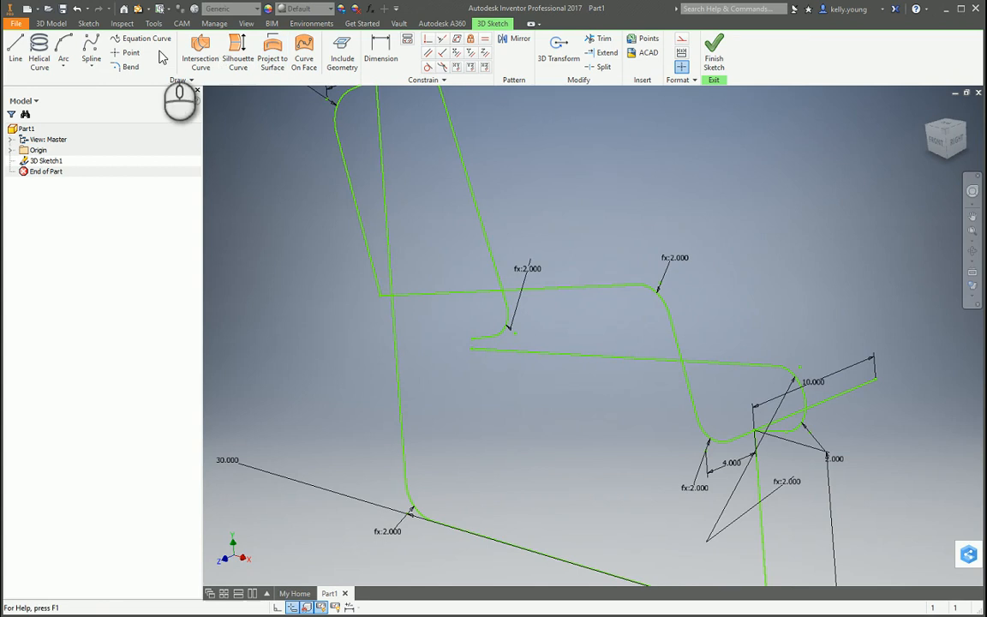
Add a 2 in bend at the remaining sharp corner where the sloping backrest line meets the seat line
left_click(126, 67)
left_click(367, 264)
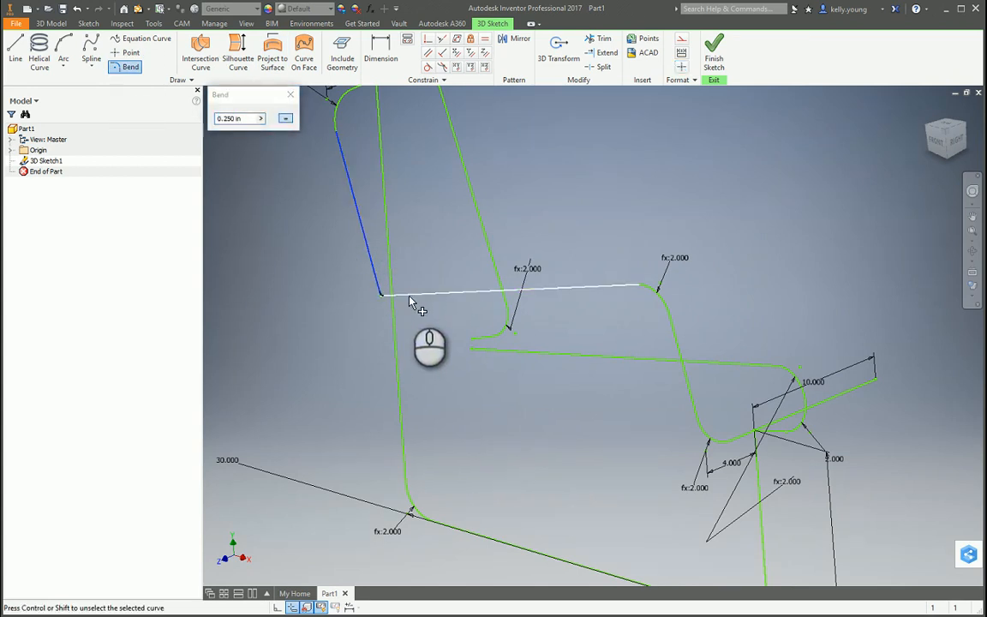
left_click(409, 299)
left_click(377, 299)
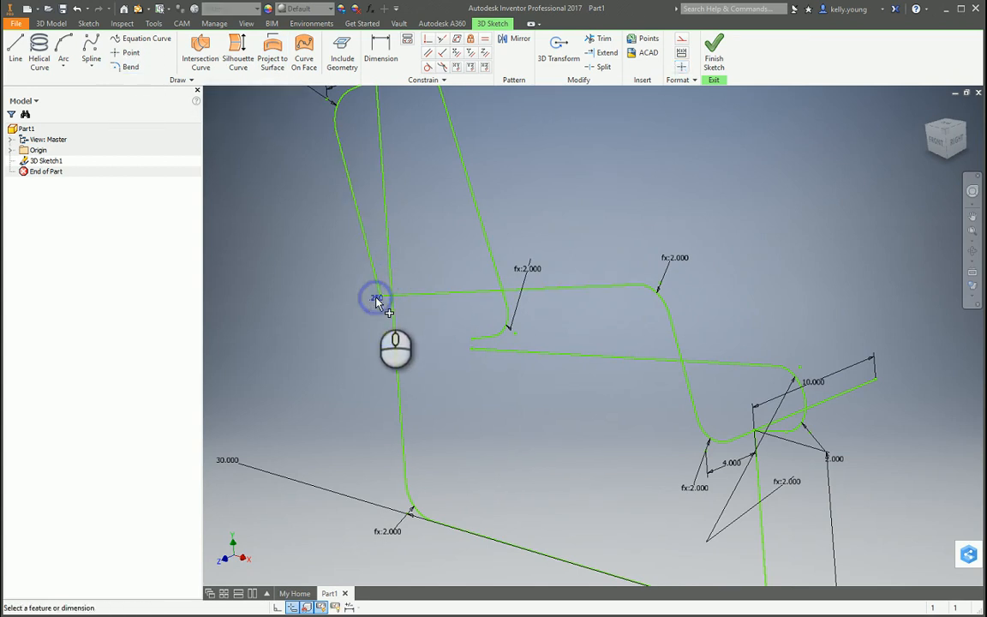
type("2")
key("Return")
Show the whole chair frame in the home view and finish the 3D sketch
mouse_move(546, 387)
middle_mouse_down("shift")
mouse_move(520, 382)
mouse_move(560, 379)
mouse_move(564, 359)
mouse_move(579, 370)
mouse_move(524, 370)
mouse_move(548, 386)
middle_mouse_up("shift")
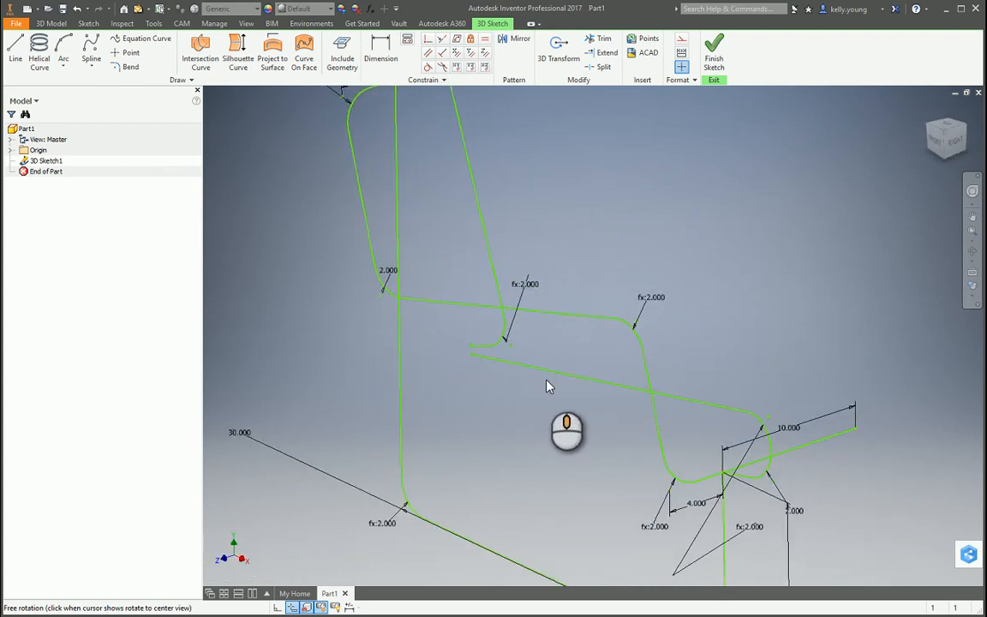
key("Home")
left_click(713, 53)
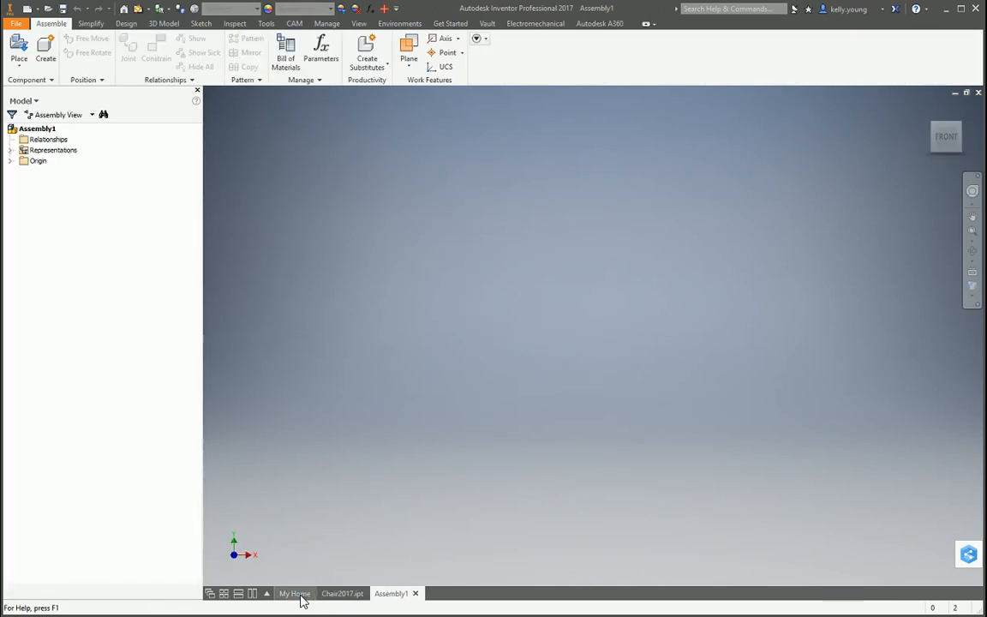
Copy the Chair2017 part and paste one instance of it into Assembly1
left_click(339, 595)
right_click(42, 129)
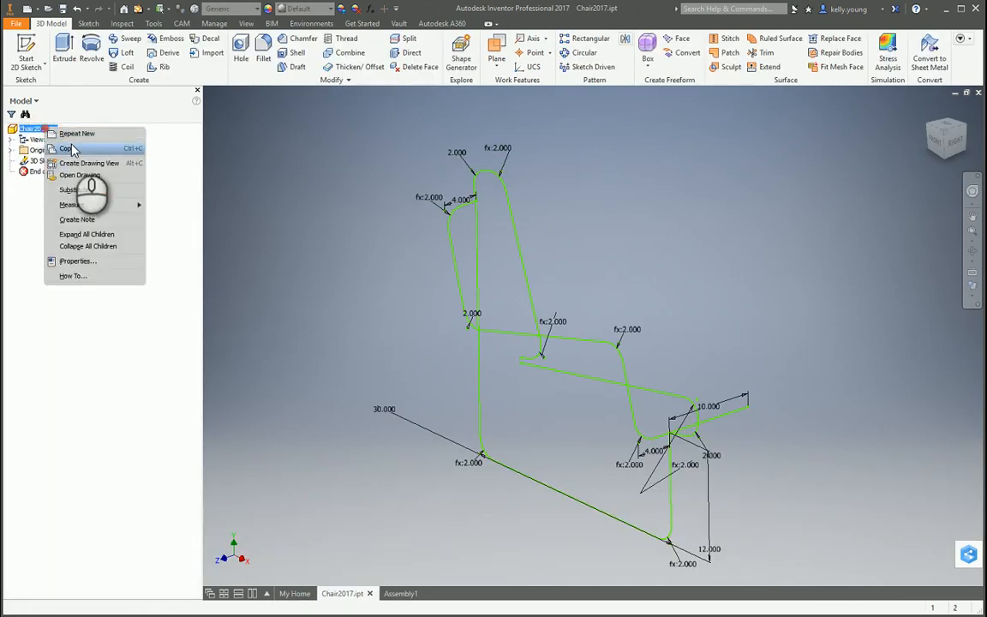
left_click(71, 144)
left_click(402, 595)
right_click(394, 276)
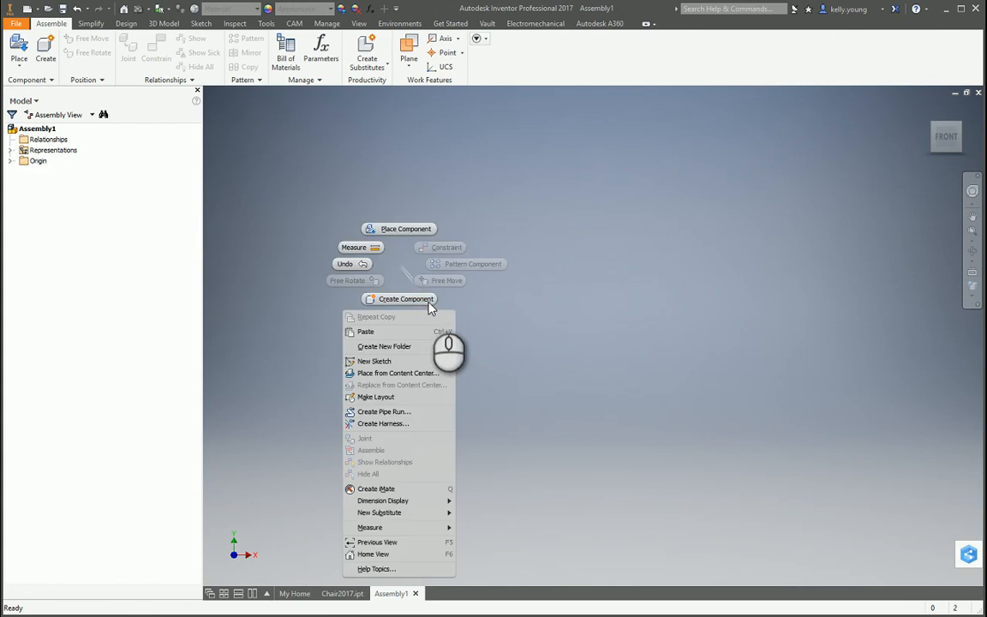
left_click(396, 334)
left_click(473, 350)
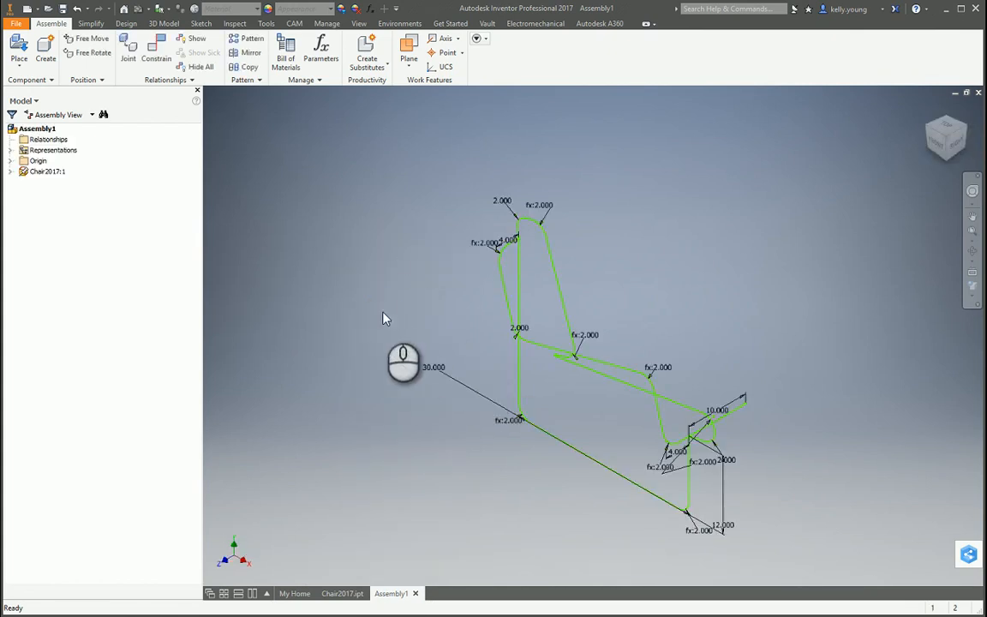
right_click(382, 312)
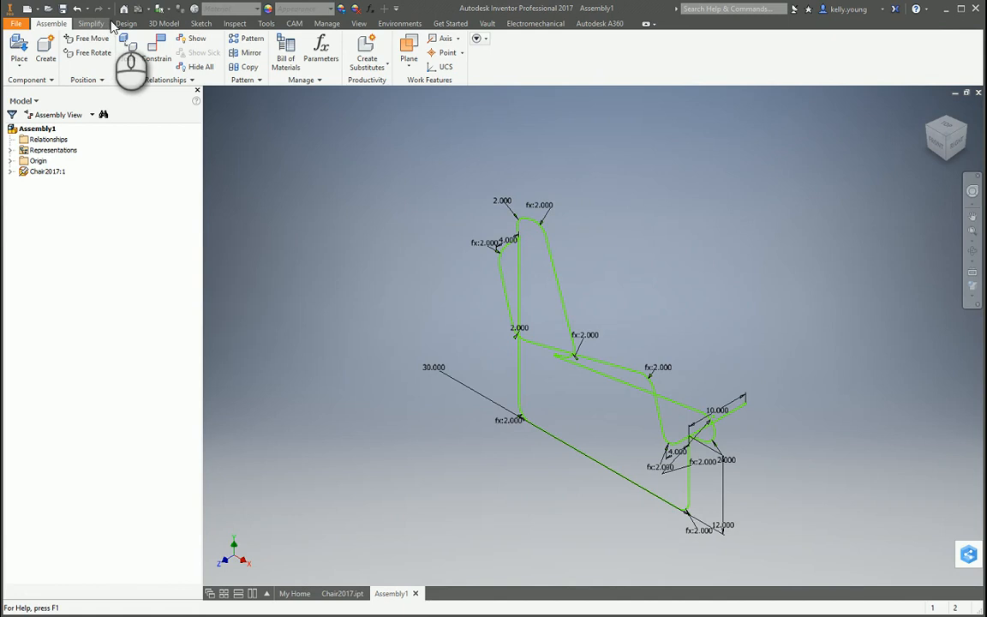
Start inserting frame members on the chair skeleton with the Frame Generator
left_click(126, 23)
left_click(90, 53)
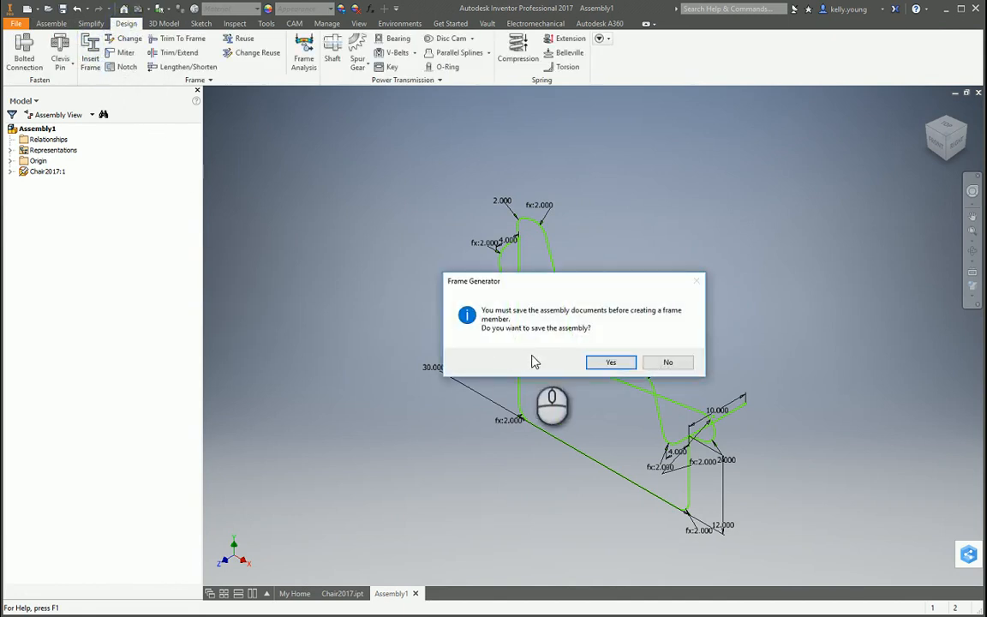